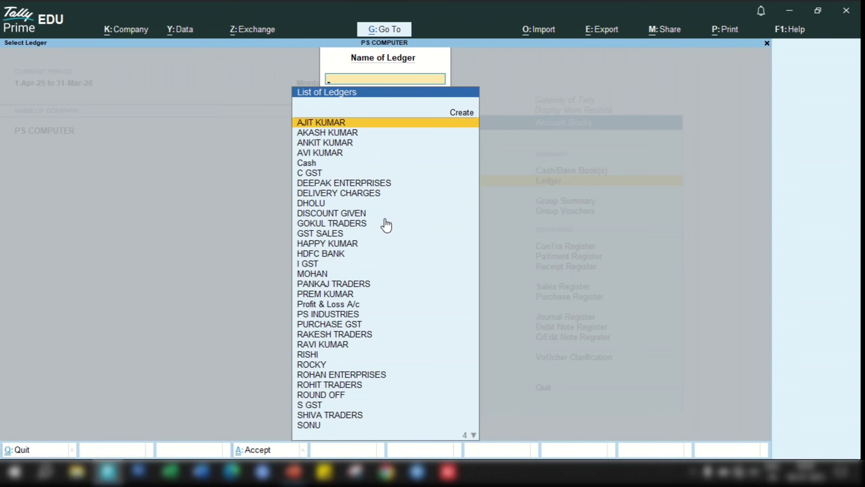
# Open the ROHAN ENTERPRISES ledger and set its report period from 1-4-2024 to 31-3-2026.
pyautogui.write('Rohan')
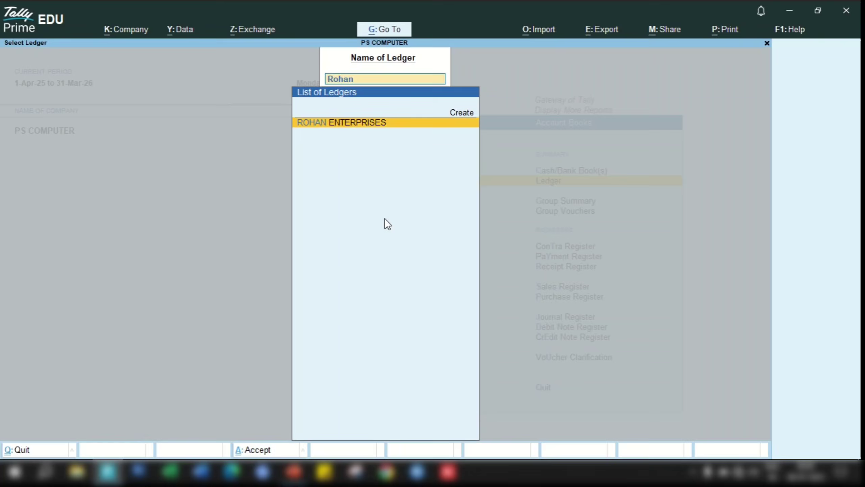
pyautogui.press('Return')
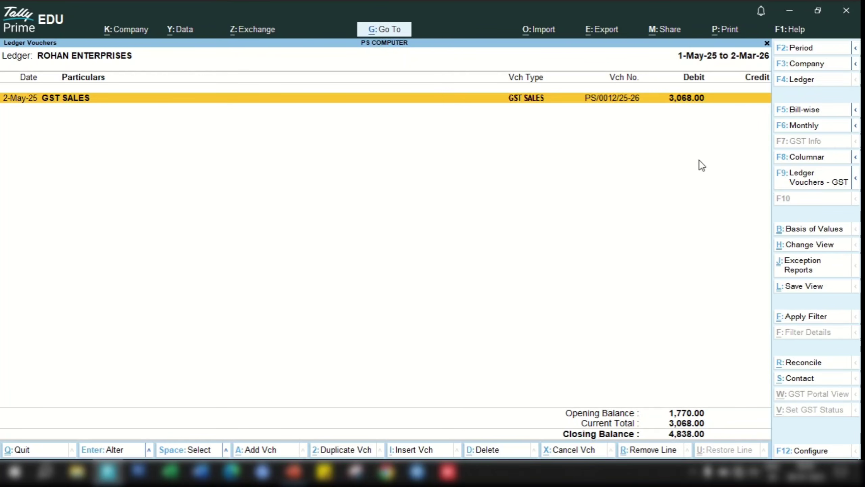
pyautogui.hotkey('alt', 'F2')
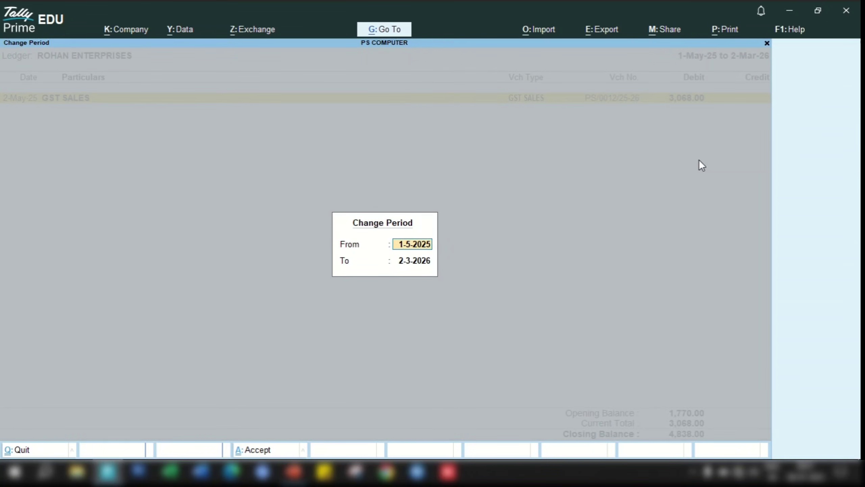
pyautogui.write('a24')
pyautogui.press('Return')
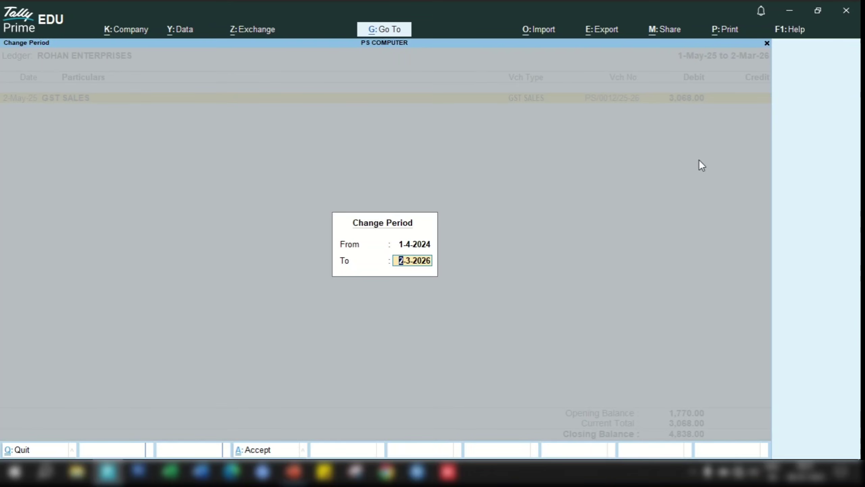
pyautogui.write('31-3-26')
pyautogui.press('Return')
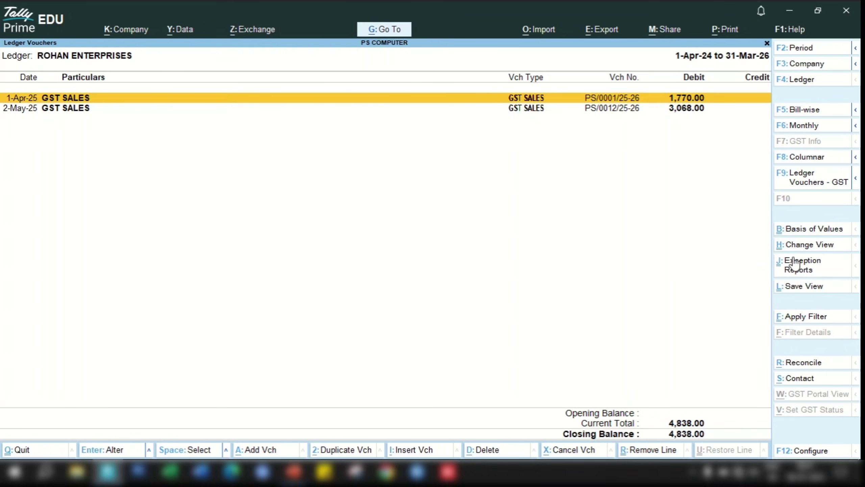
# Preview the current ledger report for printing, inspect it enlarged, and return to the print settings.
pyautogui.hotkey('alt', 'p')
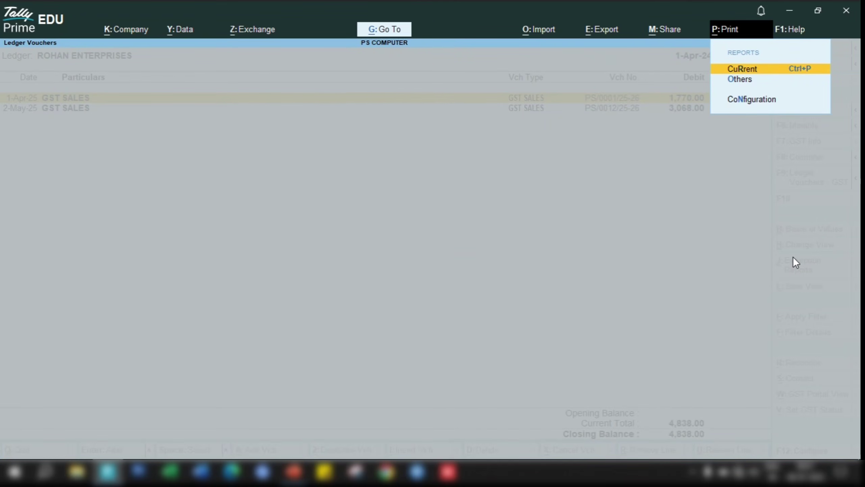
pyautogui.press('Return')
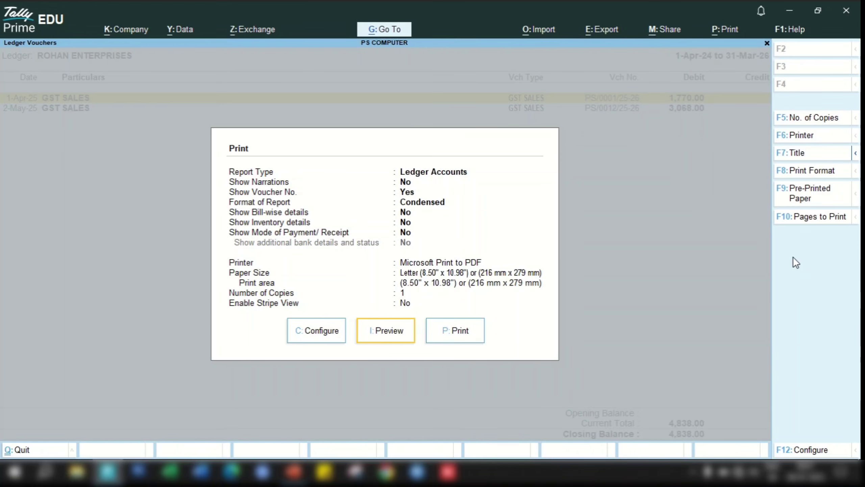
pyautogui.press('i')
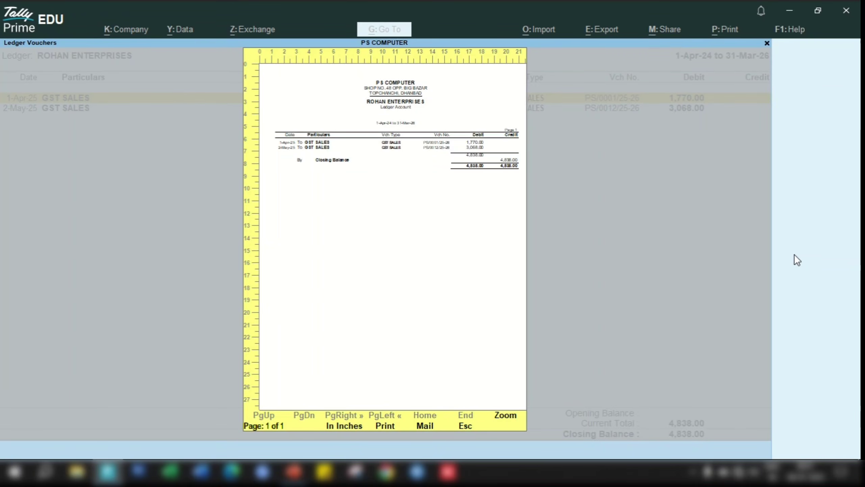
pyautogui.hotkey('alt', 'z')
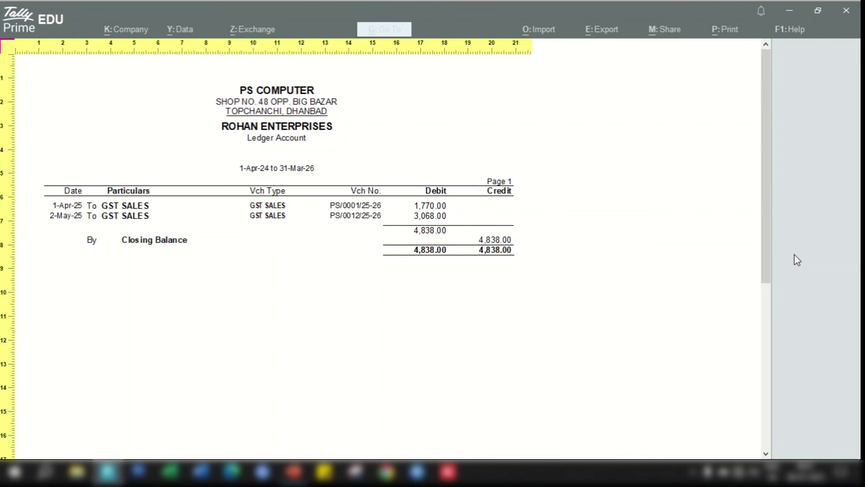
pyautogui.press('z')
pyautogui.press('Escape')
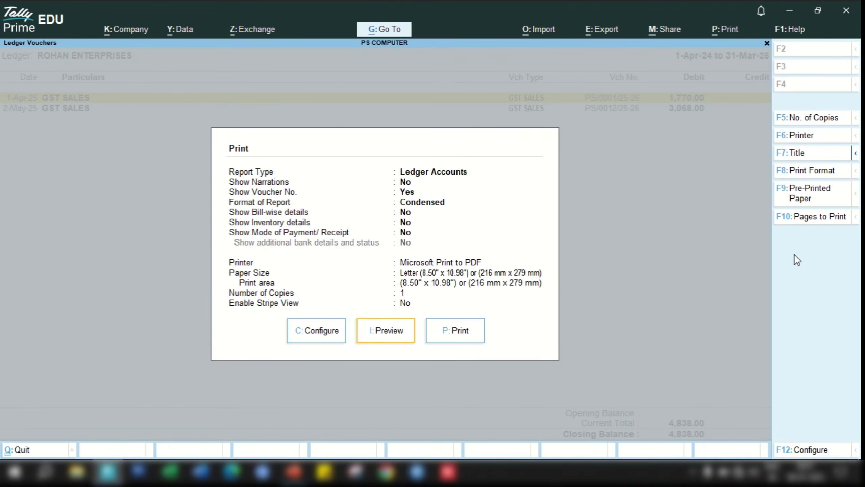
# Set the Format of Report to Detailed in the ledger's print configuration.
pyautogui.press('c')
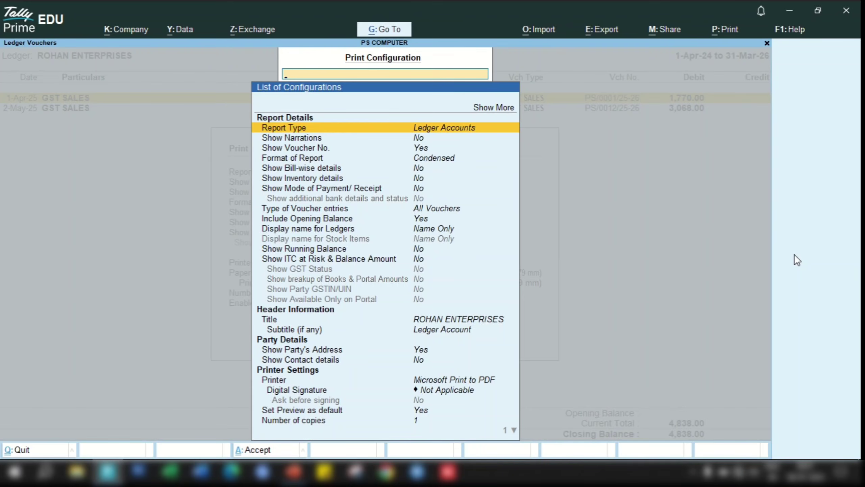
pyautogui.press('Down')
pyautogui.press('Down')
pyautogui.press('Down')
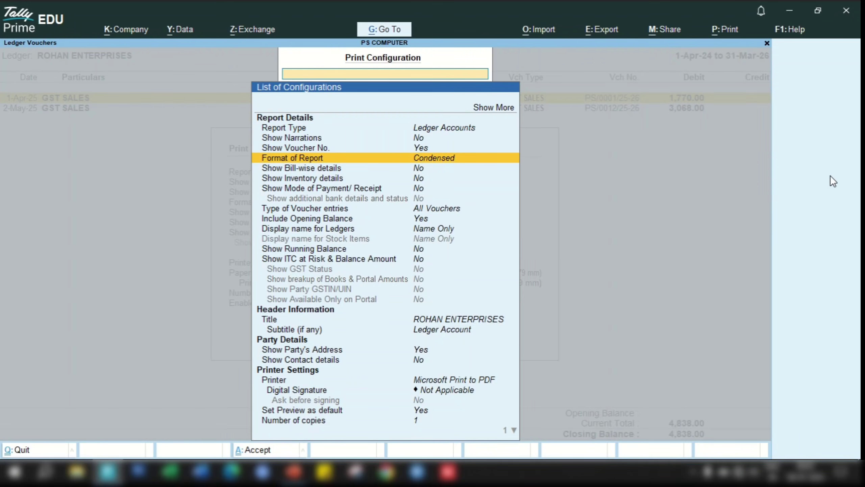
pyautogui.press('Return')
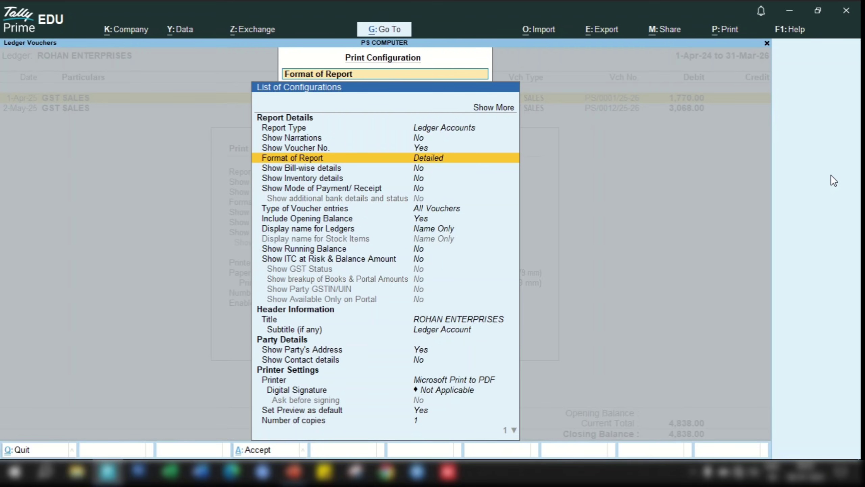
pyautogui.press('BackSpace')
pyautogui.press('Escape')
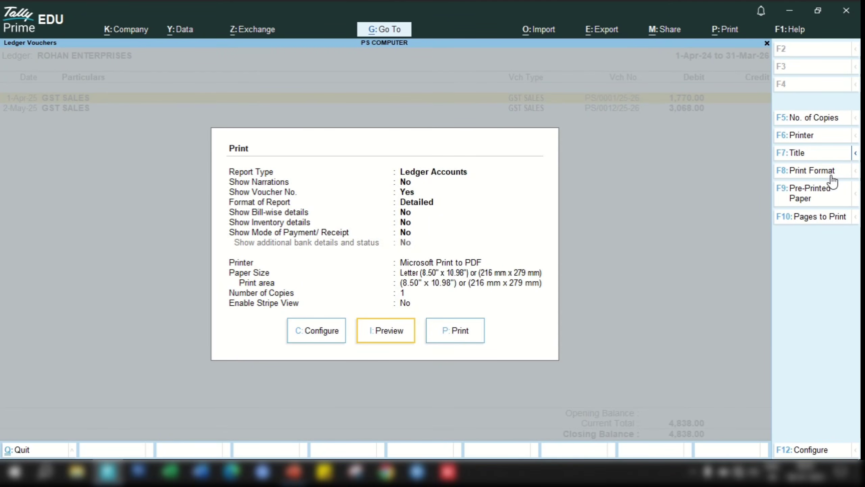
# Preview the detailed ledger printout, inspect its voucher breakdown enlarged, and return to the Gateway of Tally.
pyautogui.press('Return')
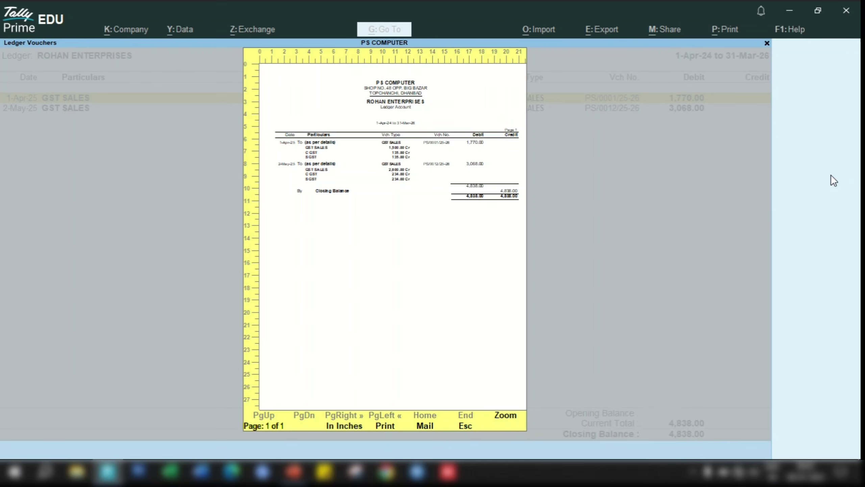
pyautogui.hotkey('alt', 'z')
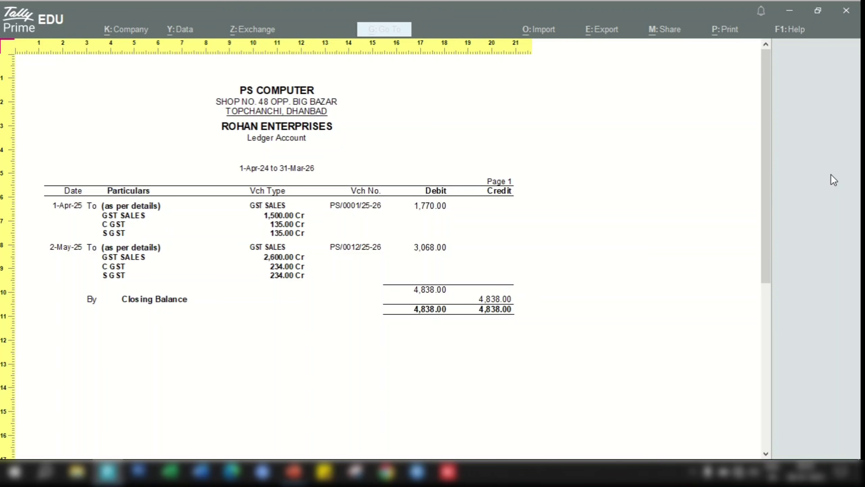
pyautogui.hotkey('alt', 'z')
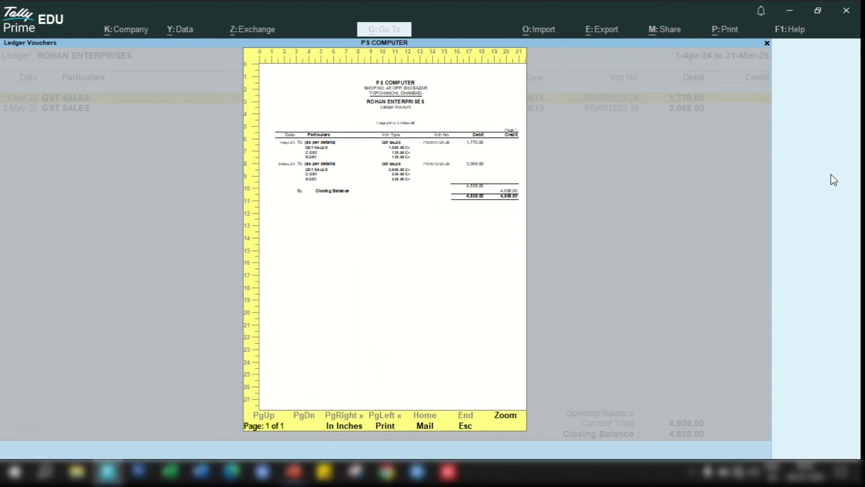
pyautogui.press('Escape')
pyautogui.press('Escape')
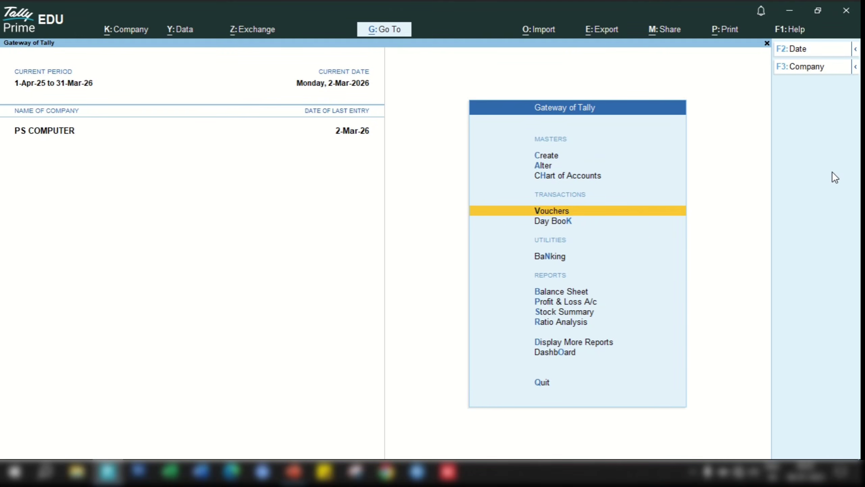
# Open the Stock Summary report and drill down into the ACCESSORIES stock group.
pyautogui.press('Down')
pyautogui.press('Down')
pyautogui.press('Down')
pyautogui.press('Down')
pyautogui.press('Down')
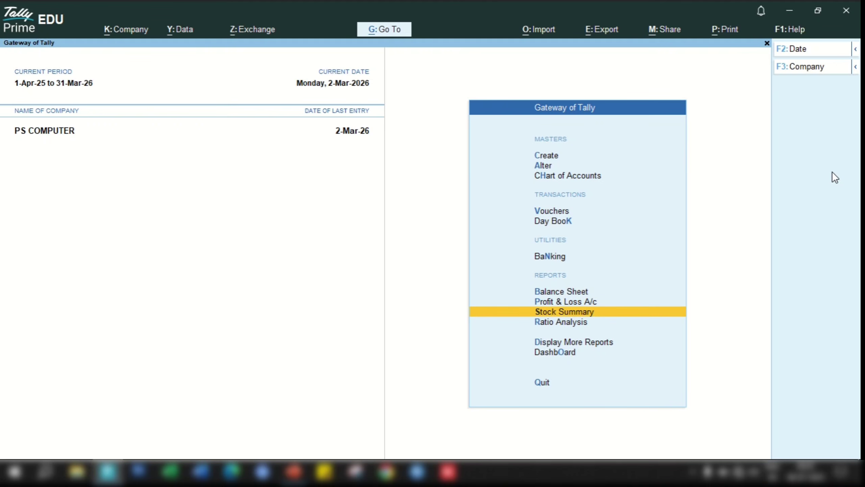
pyautogui.press('Return')
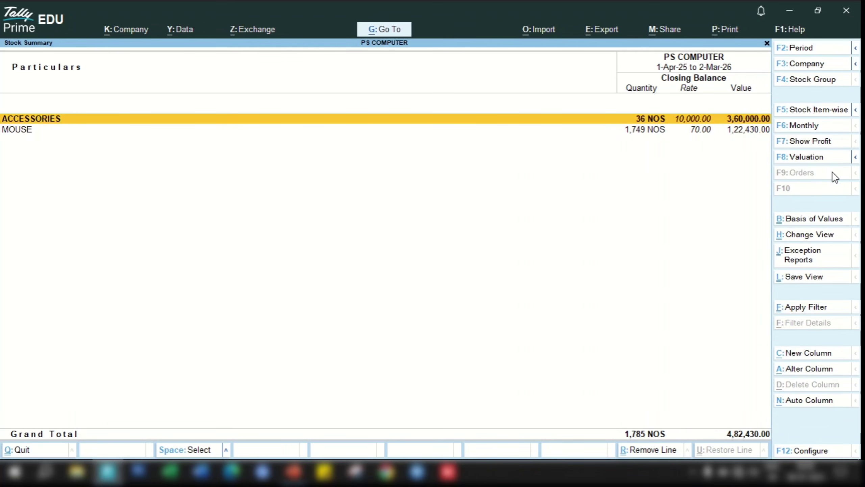
pyautogui.press('Return')
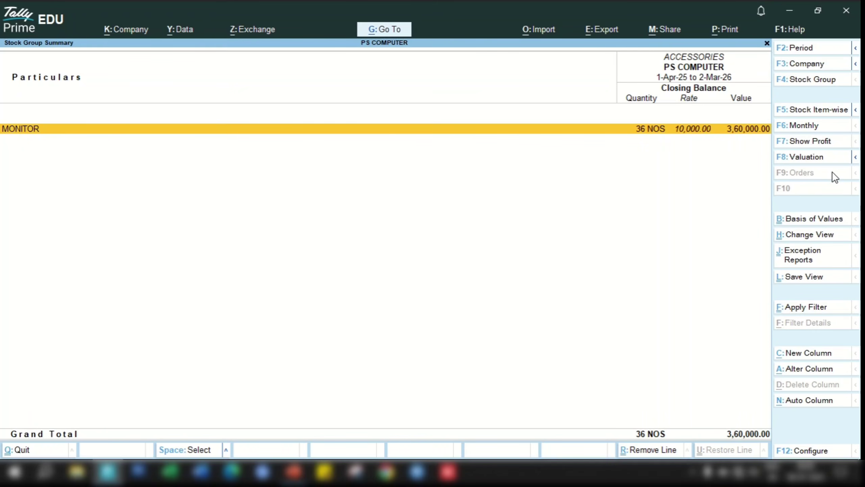
# Preview the ACCESSORIES Stock Group Summary for printing, inspect it enlarged, and close the preview.
pyautogui.hotkey('alt', 'p')
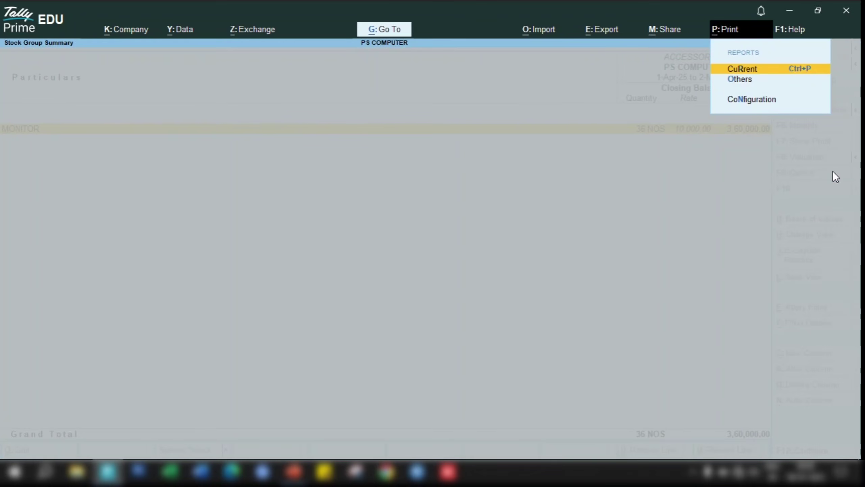
pyautogui.press('Return')
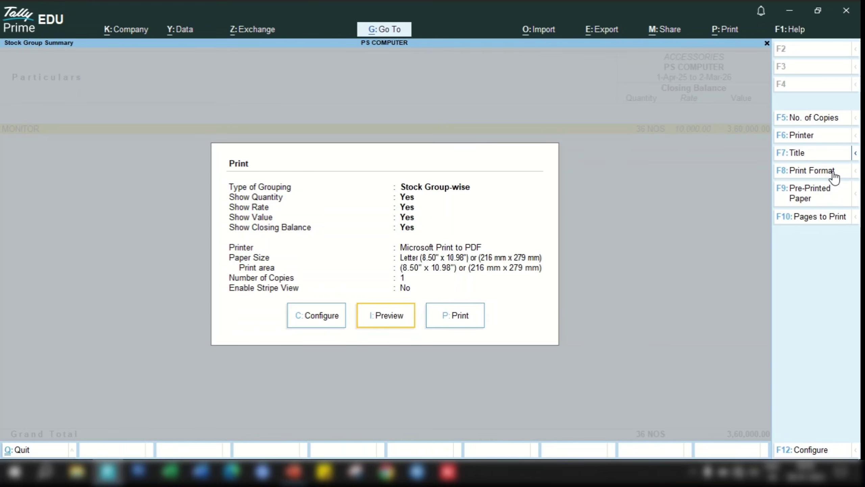
pyautogui.press('i')
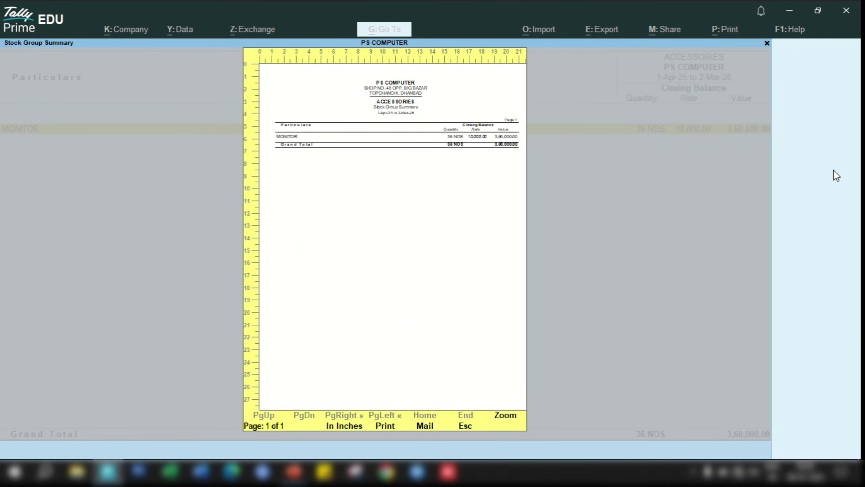
pyautogui.hotkey('alt', 'z')
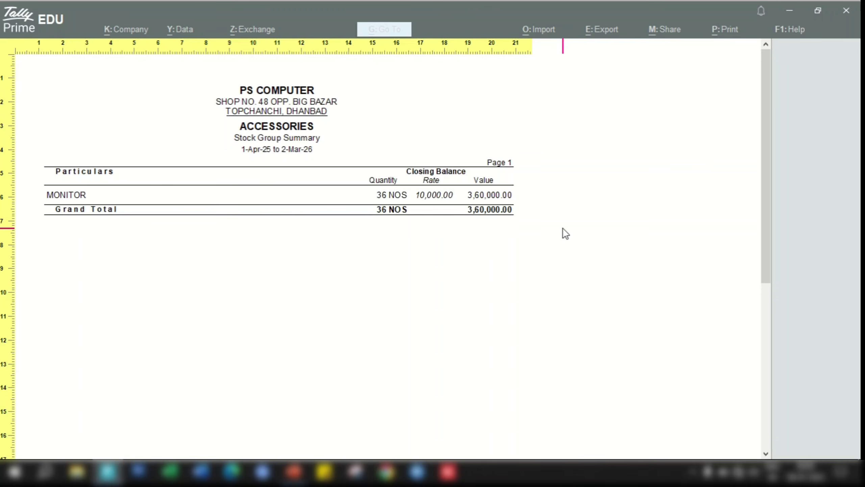
pyautogui.press('Escape')
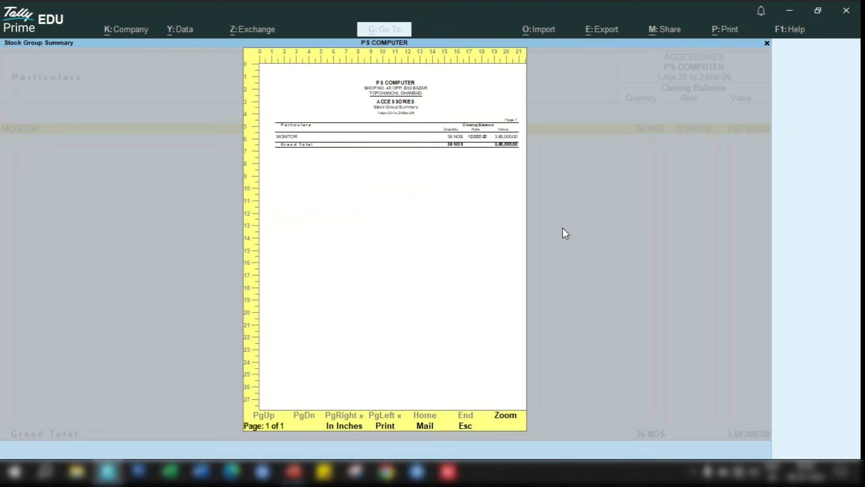
pyautogui.press('Escape')
# Set Show Rate and Show Value to No in the stock group summary's print configuration.
pyautogui.press('c')
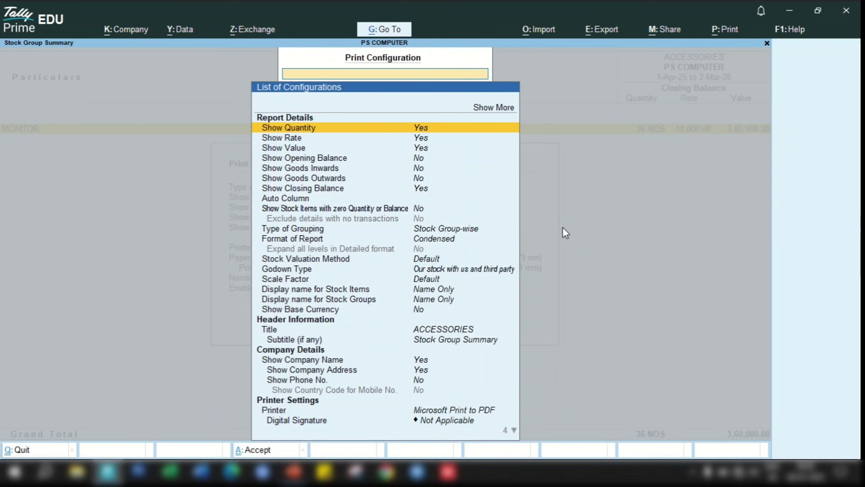
pyautogui.press('Down')
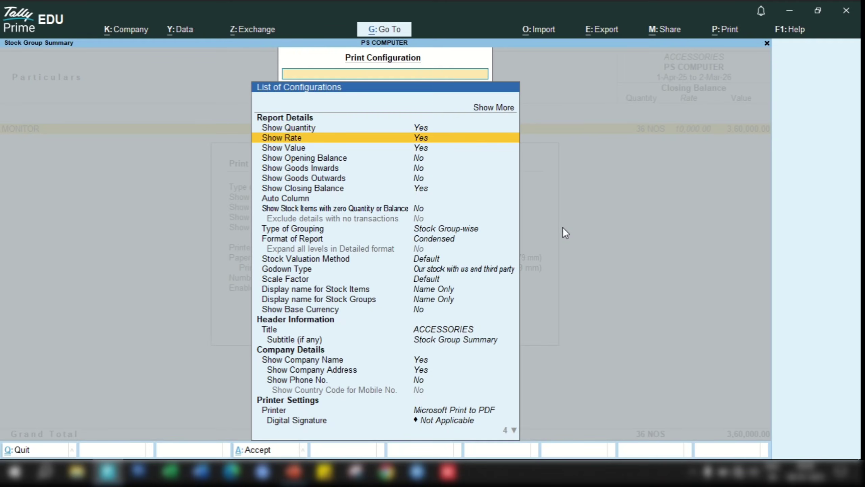
pyautogui.press('Return')
pyautogui.press('Down')
pyautogui.press('Return')
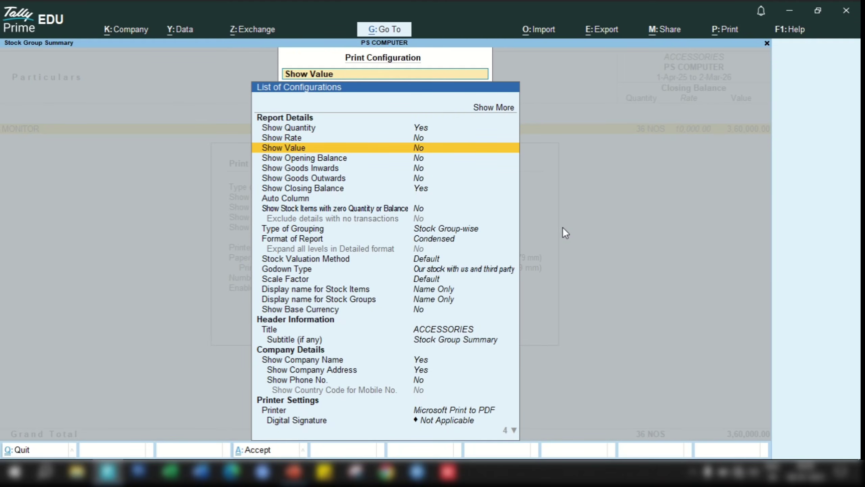
pyautogui.press('Escape')
pyautogui.press('Escape')
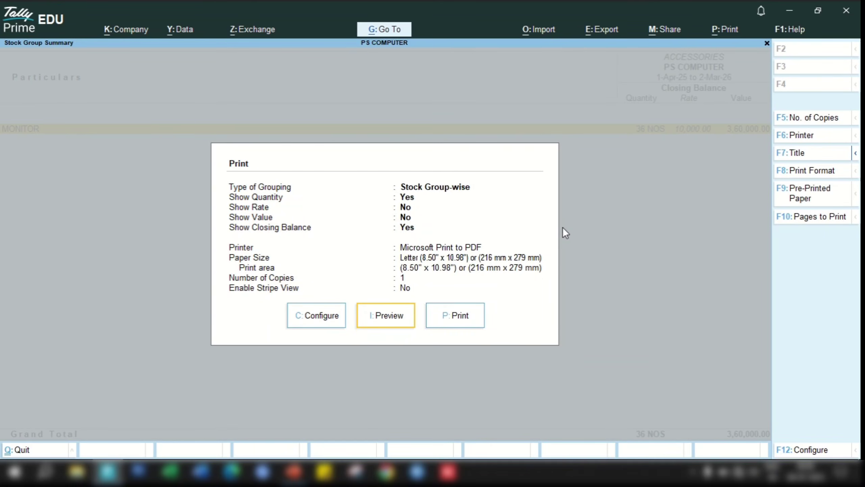
# Preview the quantity-only stock group printout, inspect it enlarged, and return to the Gateway of Tally.
pyautogui.press('Return')
pyautogui.hotkey('alt', 'z')
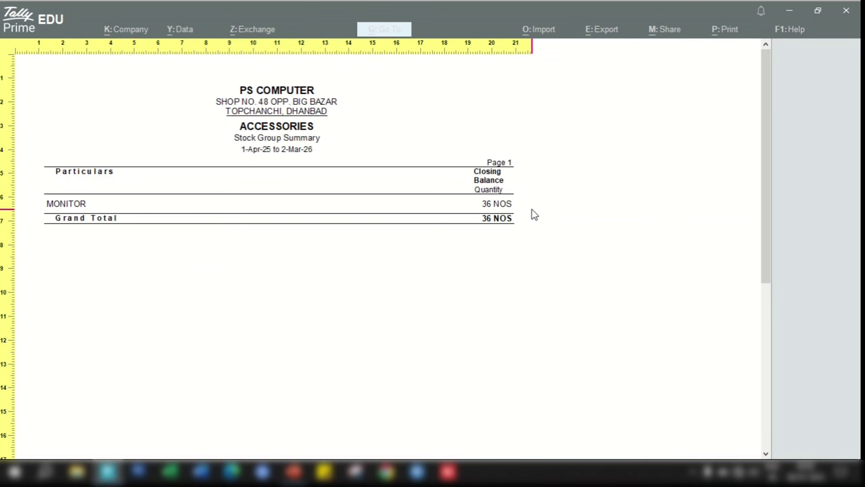
pyautogui.press('z')
pyautogui.press('Escape')
pyautogui.press('Escape')
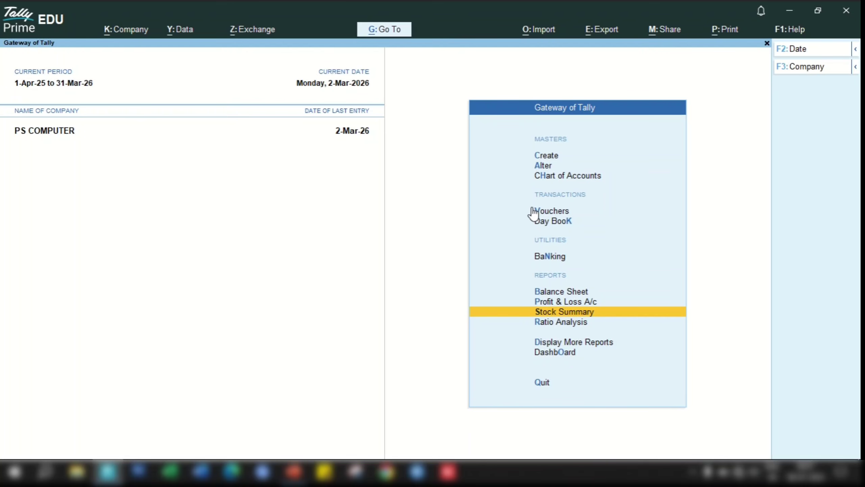
# Open the Stock Item report under Inventory Books for the item MONITOR.
pyautogui.press('d')
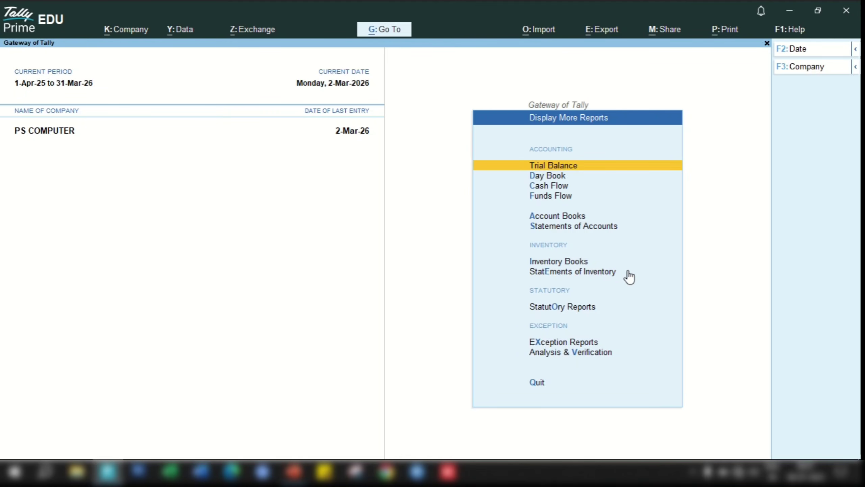
pyautogui.press('i')
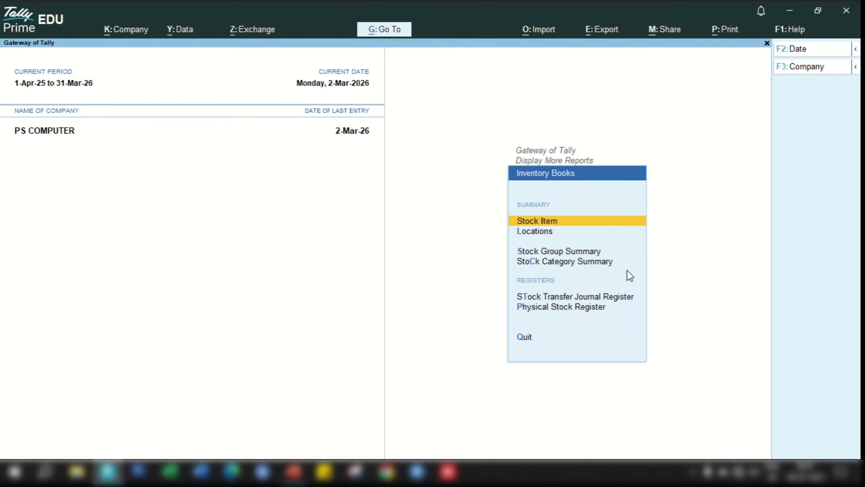
pyautogui.press('Return')
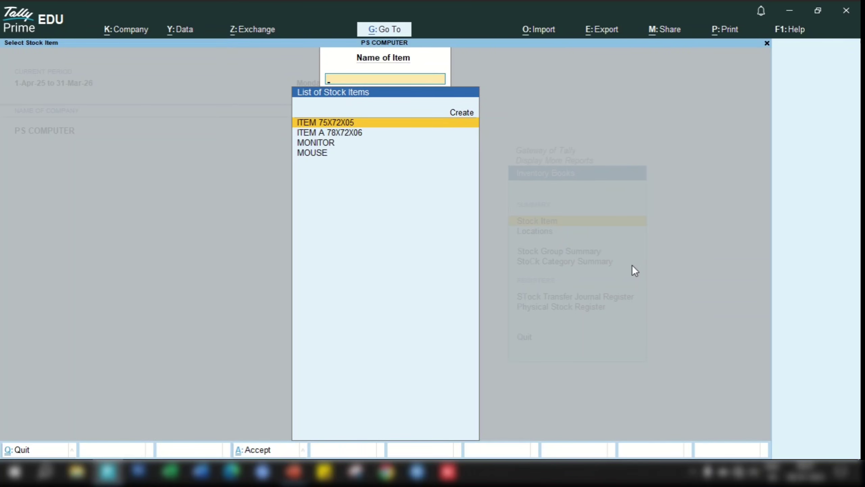
pyautogui.press('Down')
pyautogui.press('Down')
pyautogui.press('Return')
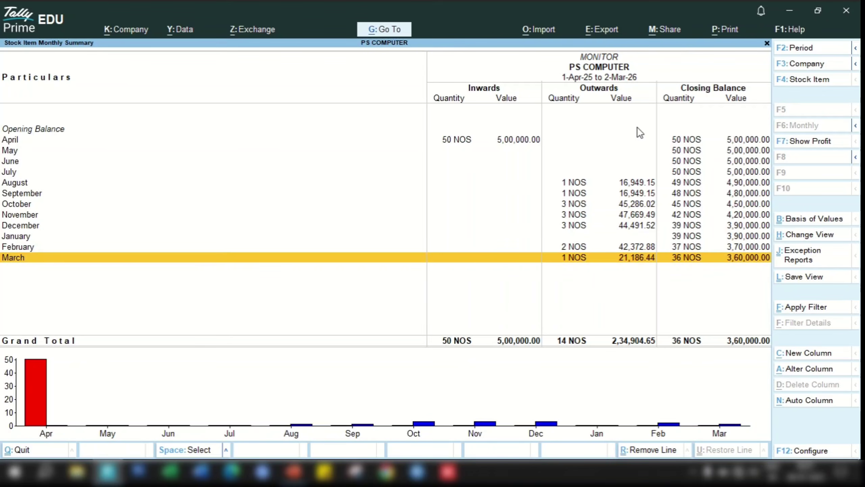
# Set the MONITOR monthly summary's period from 1-4-2024 to 31-3-2025.
pyautogui.hotkey('alt', 'F2')
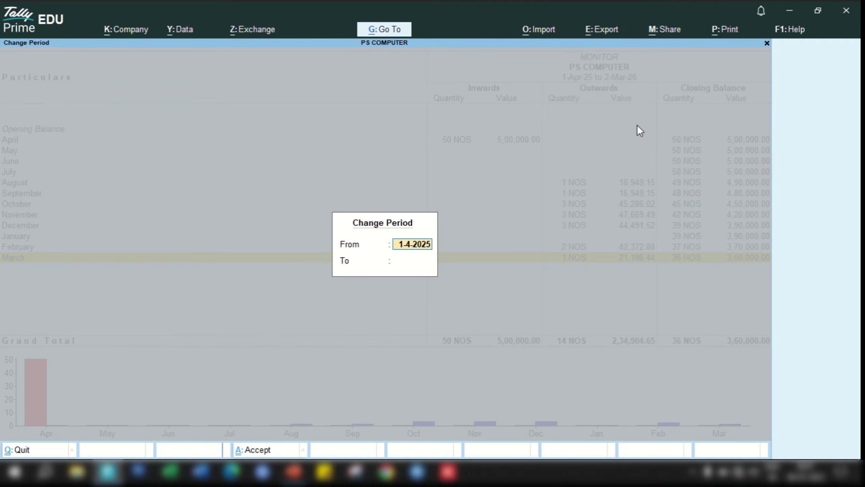
pyautogui.write('a24')
pyautogui.press('Return')
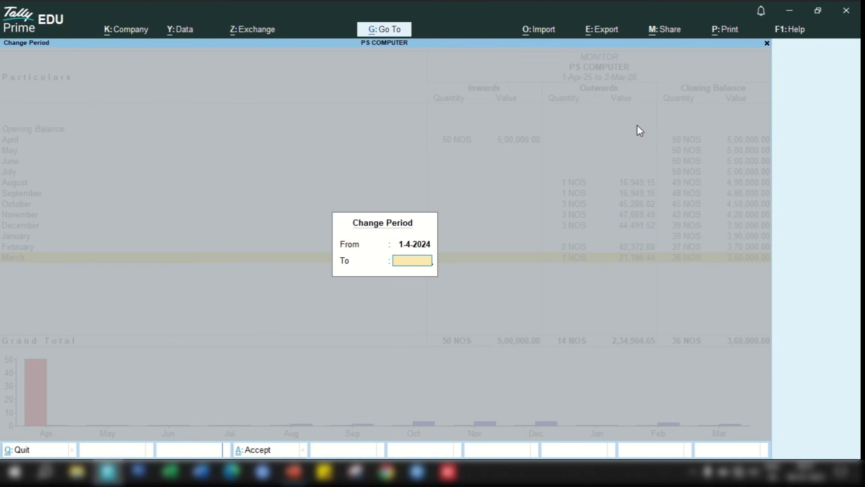
pyautogui.write('31-3-25')
pyautogui.press('Return')
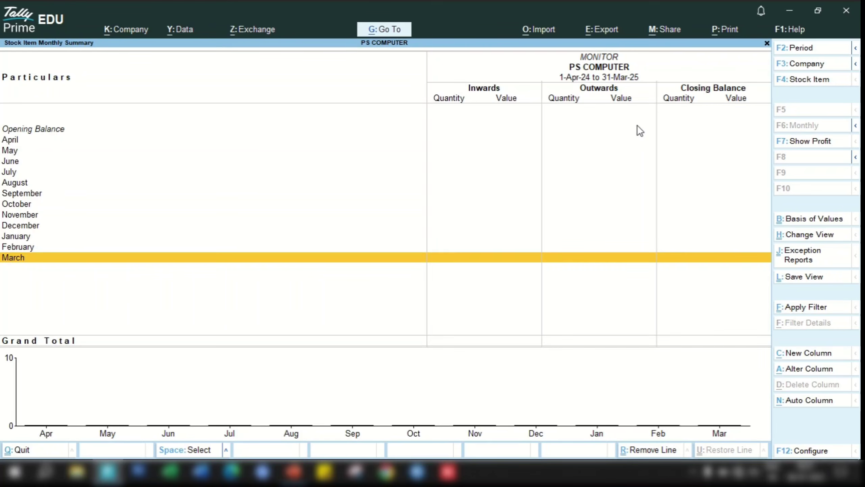
# Review the 2024-25 monthly rows of the MONITOR summary from March back to April.
pyautogui.press('Up')
pyautogui.press('Up')
pyautogui.press('Up')
pyautogui.press('Up')
pyautogui.press('Up')
pyautogui.press('Up')
pyautogui.press('Up')
pyautogui.press('Up')
pyautogui.press('Up')
pyautogui.press('Up')
pyautogui.press('Up')
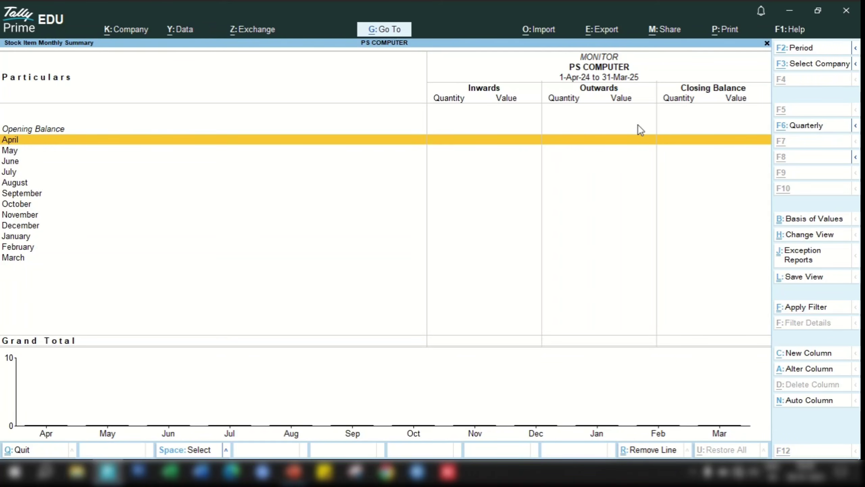
# Set the end date of the MONITOR summary's period to 31-3-26, keeping the start date.
pyautogui.hotkey('alt', 'F2')
pyautogui.press('Return')
pyautogui.write('31')
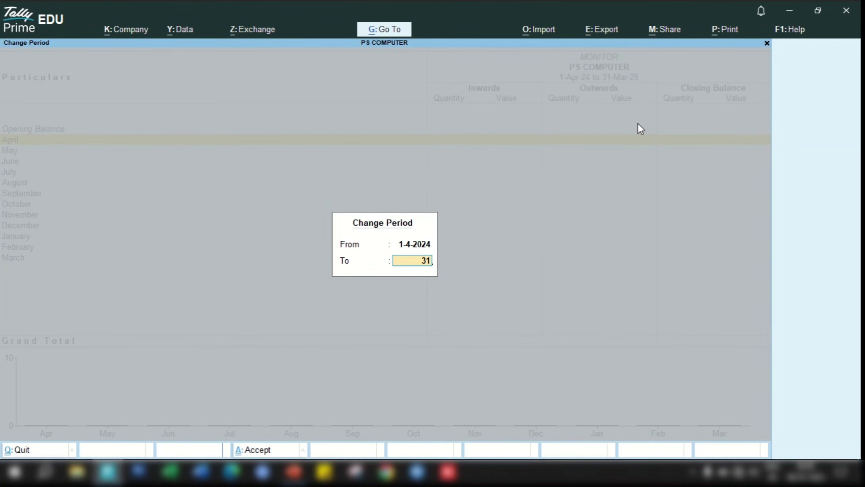
pyautogui.write('-3-26')
pyautogui.press('Return')
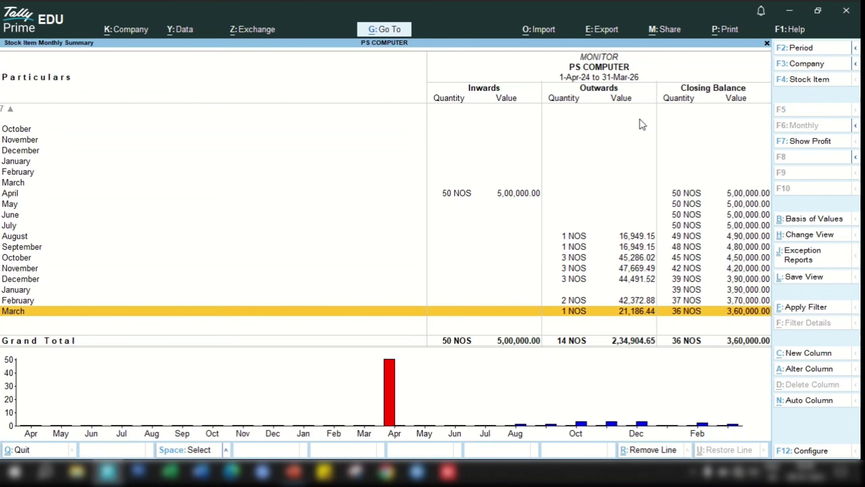
# Review MONITOR's monthly inward, outward and closing figures from March 2026 back to April 2025.
pyautogui.press('Up')
pyautogui.press('Up')
pyautogui.press('Up')
pyautogui.press('Up')
pyautogui.press('Up')
pyautogui.press('Up')
pyautogui.press('Up')
pyautogui.press('Up')
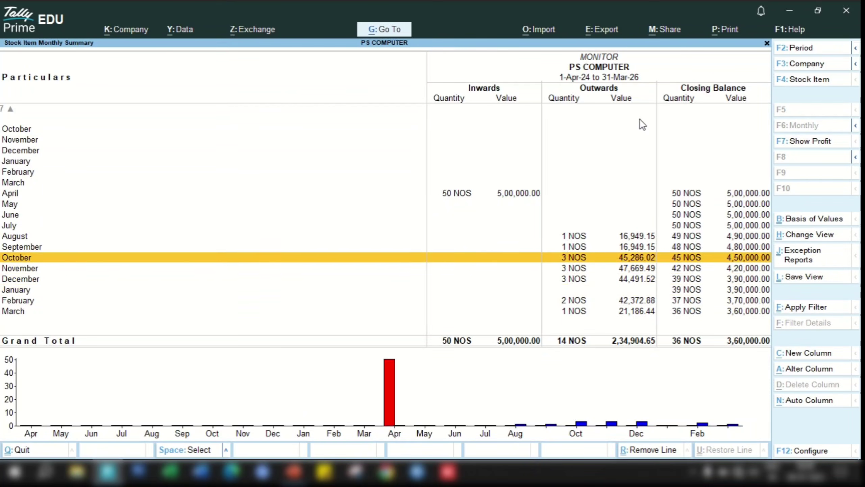
pyautogui.press('Up')
pyautogui.press('Up')
pyautogui.press('Up')
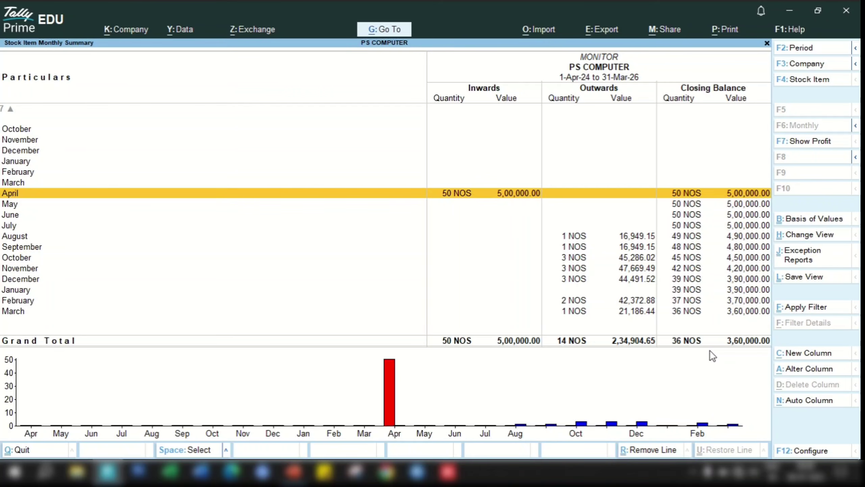
# Inspect the MONITOR item vouchers for August and September 2025, returning to the monthly summary after each.
pyautogui.click(585, 239)
pyautogui.press('Return')
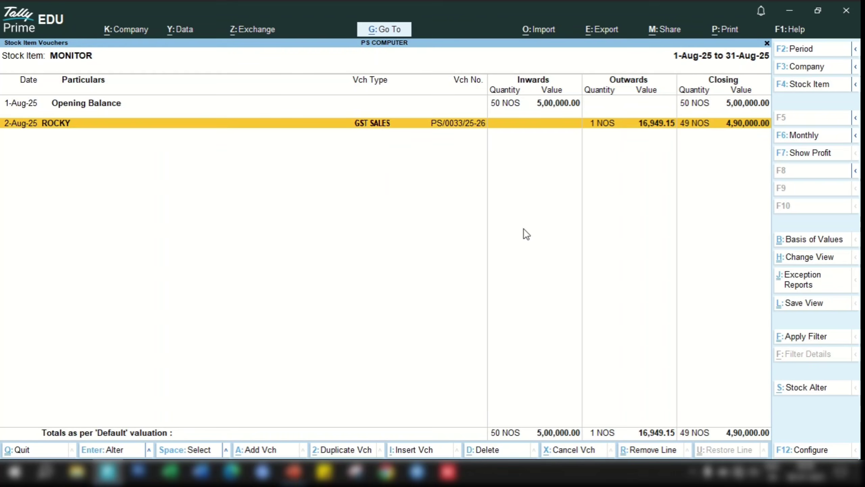
pyautogui.press('Escape')
pyautogui.click(570, 249)
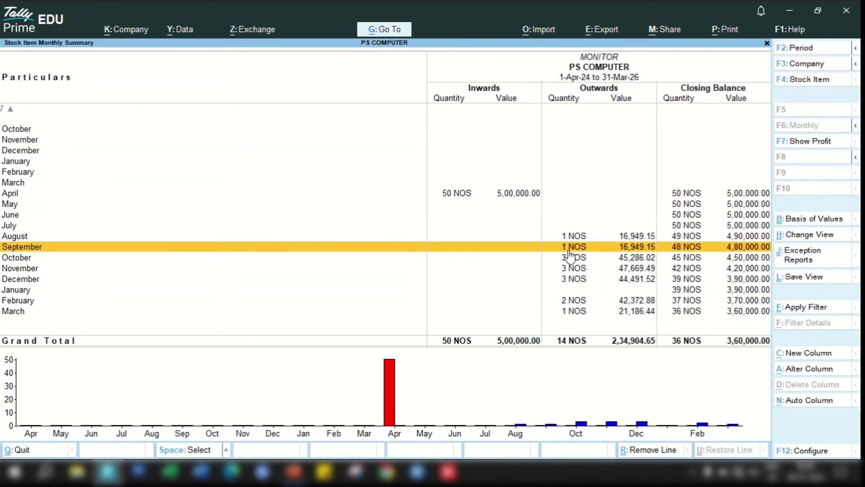
pyautogui.click(570, 251)
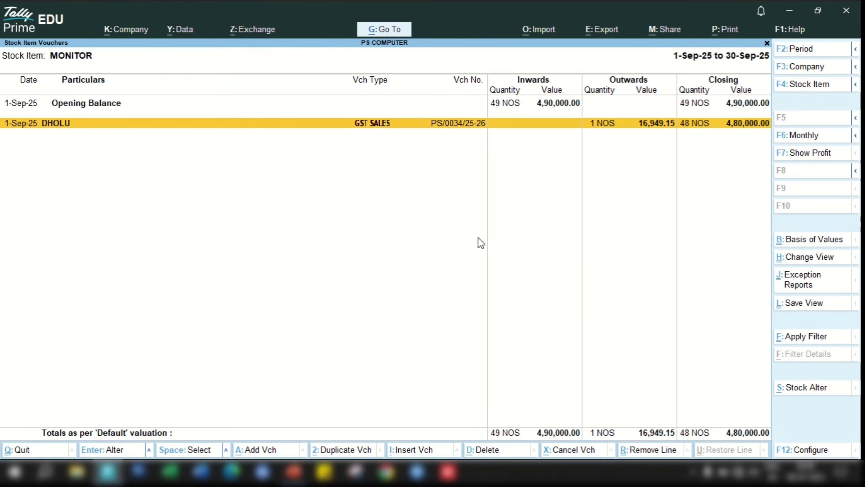
pyautogui.press('Escape')
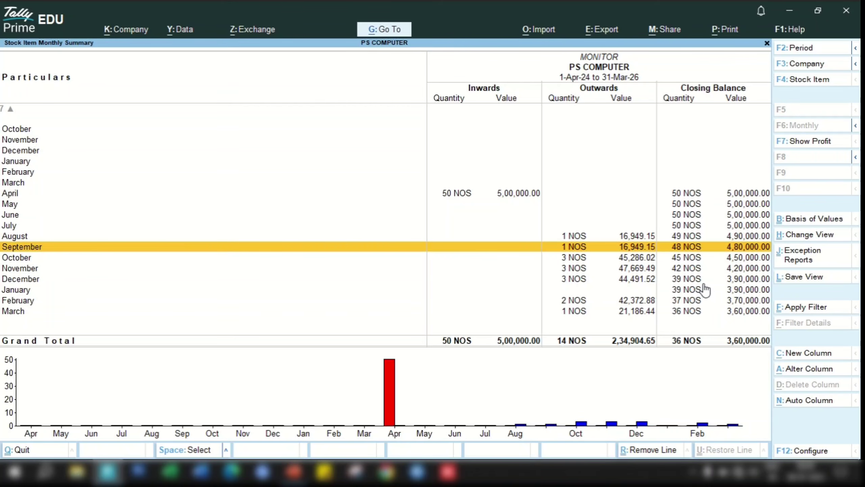
# Open the September GST SALES voucher for MONITOR and inspect its tax invoice print preview enlarged, down to the end of the page.
pyautogui.press('Return')
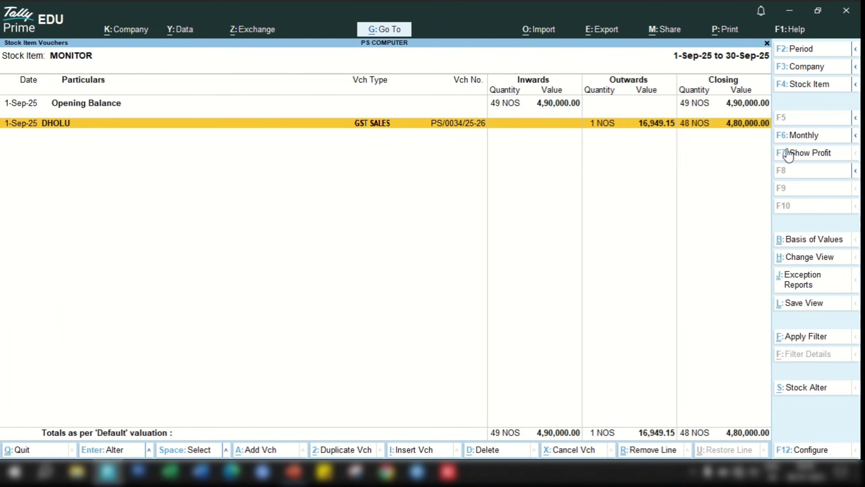
pyautogui.press('Return')
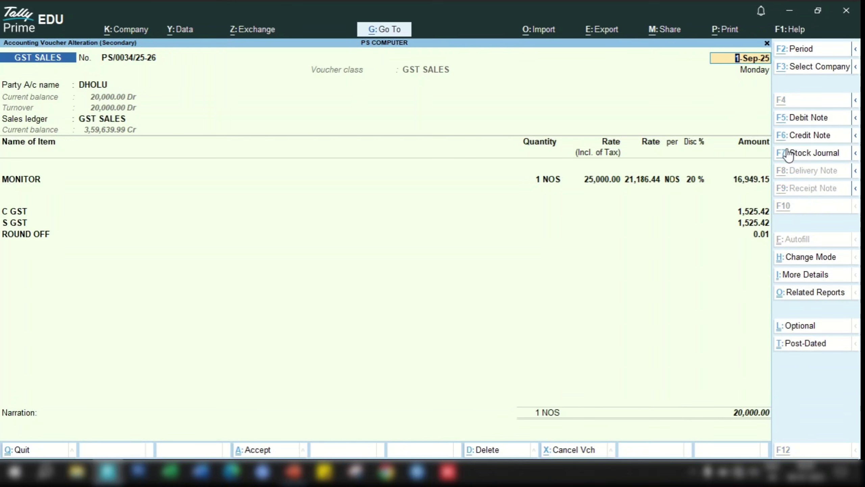
pyautogui.hotkey('alt', 'p')
pyautogui.press('Return')
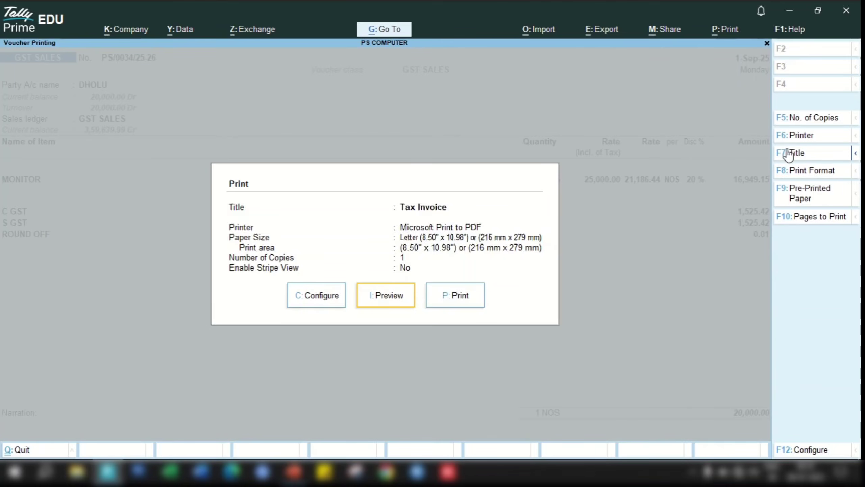
pyautogui.press('Return')
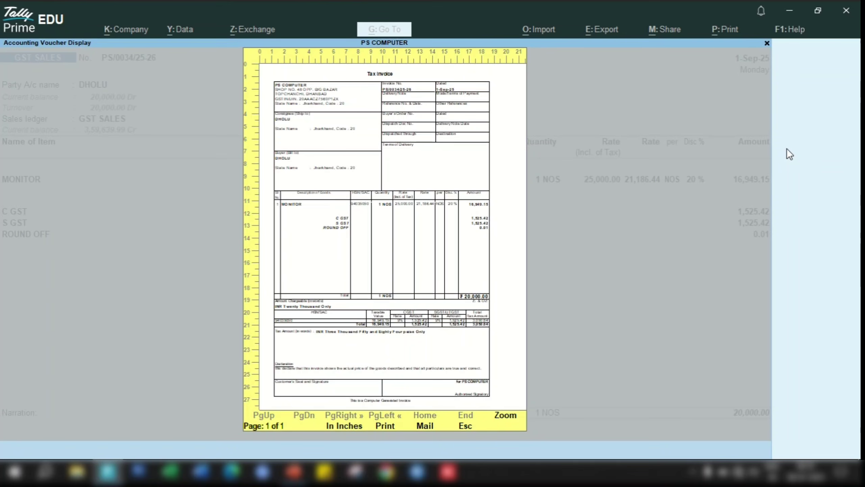
pyautogui.press('Return')
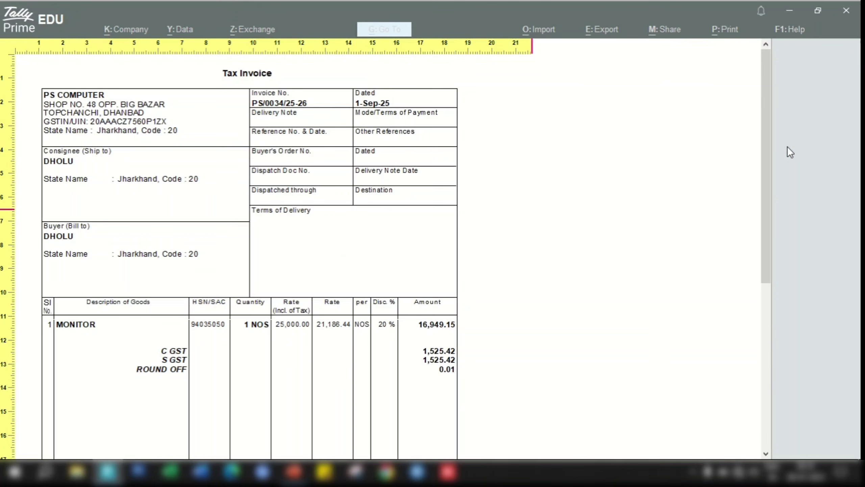
pyautogui.moveTo(766, 118); pyautogui.dragTo(765, 289)
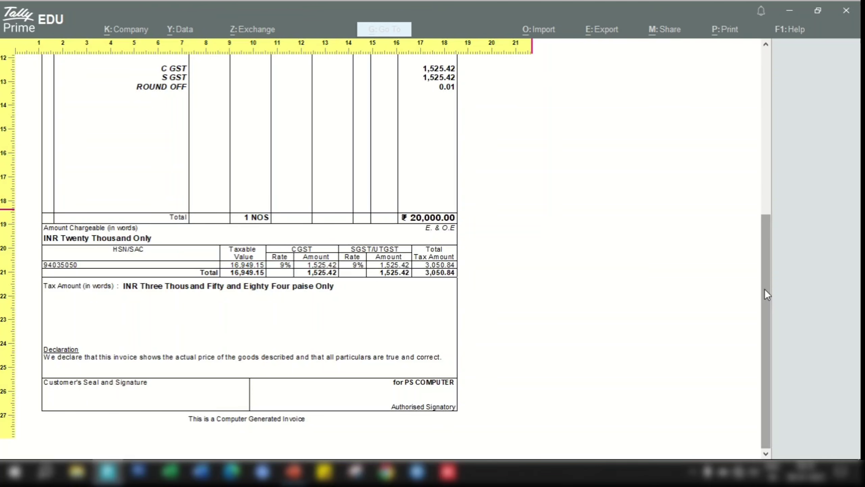
pyautogui.hotkey('alt', 'z')
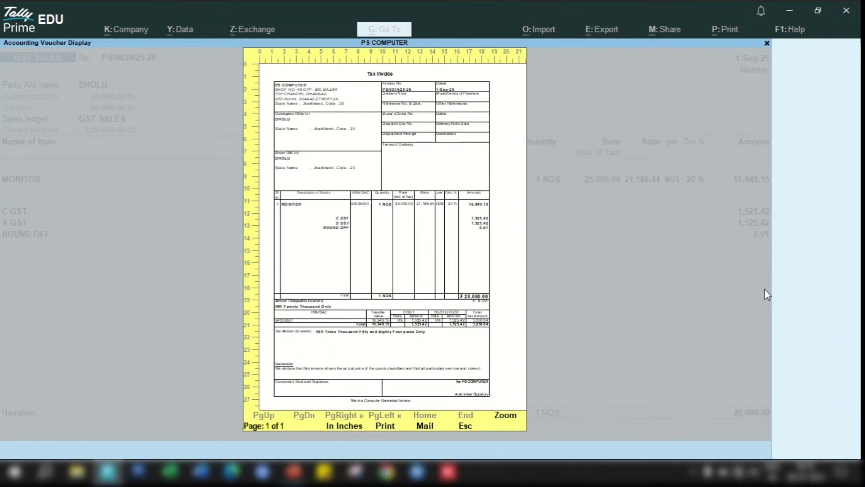
pyautogui.press('Escape')
# Look up the invoice height and width settings in the voucher's print configuration, and check the tax invoice preview again.
pyautogui.click(316, 295)
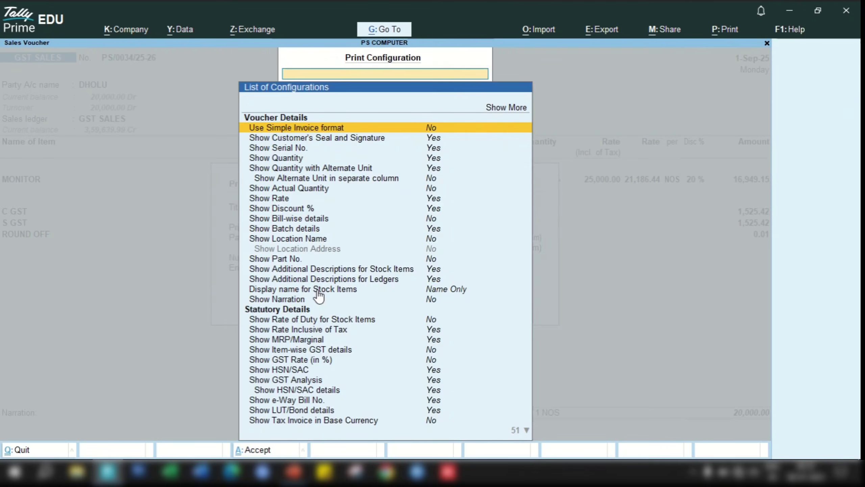
pyautogui.write('Heig')
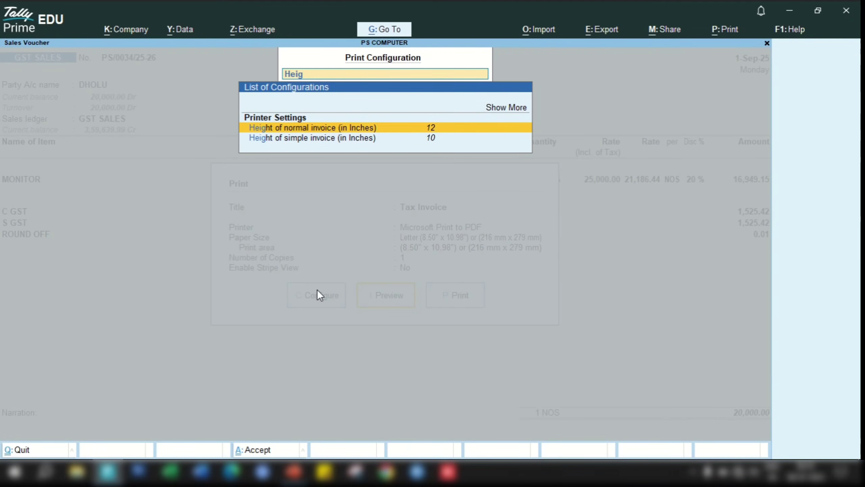
pyautogui.press('BackSpace')
pyautogui.press('BackSpace')
pyautogui.press('BackSpace')
pyautogui.press('BackSpace')
pyautogui.write('Width')
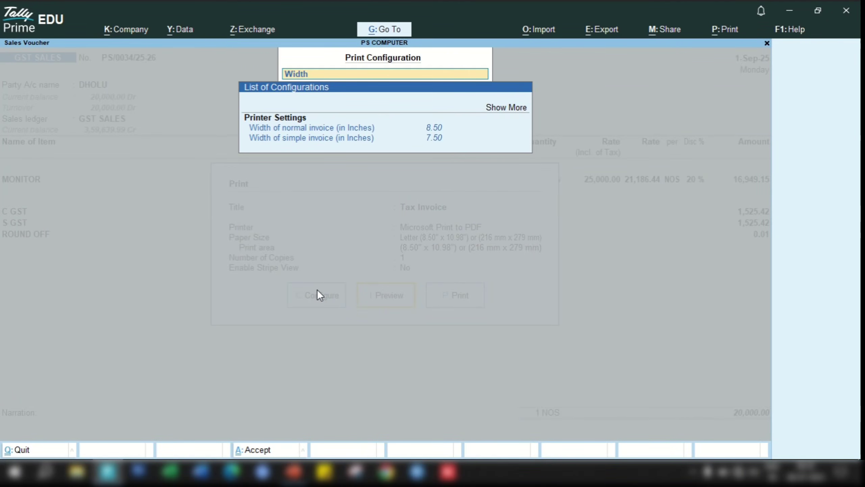
pyautogui.press('BackSpace')
pyautogui.press('BackSpace')
pyautogui.press('BackSpace')
pyautogui.press('BackSpace')
pyautogui.press('BackSpace')
pyautogui.press('Escape')
pyautogui.press('Return')
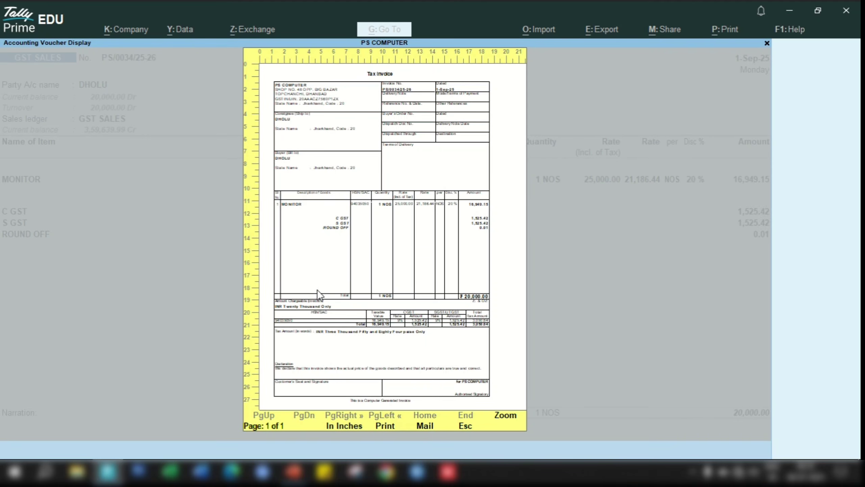
pyautogui.press('Escape')
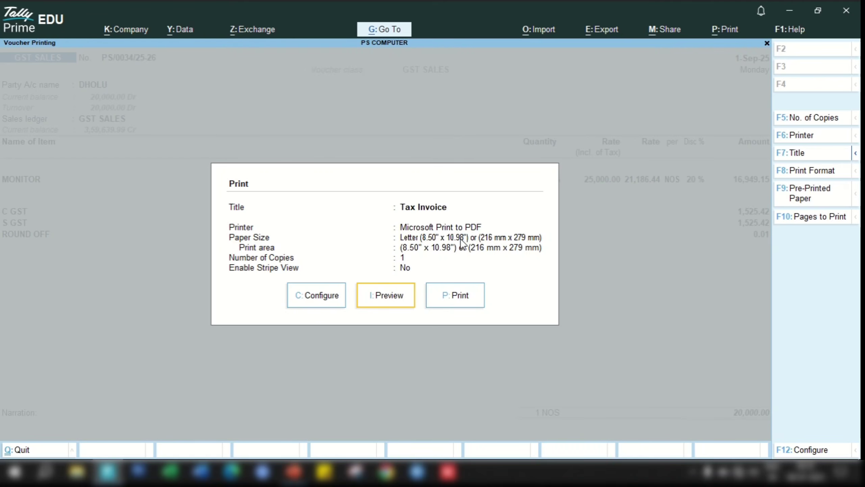
# Confirm Microsoft Print to PDF as the printer in the print configuration and print the tax invoice.
pyautogui.click(320, 300)
pyautogui.write('Print')
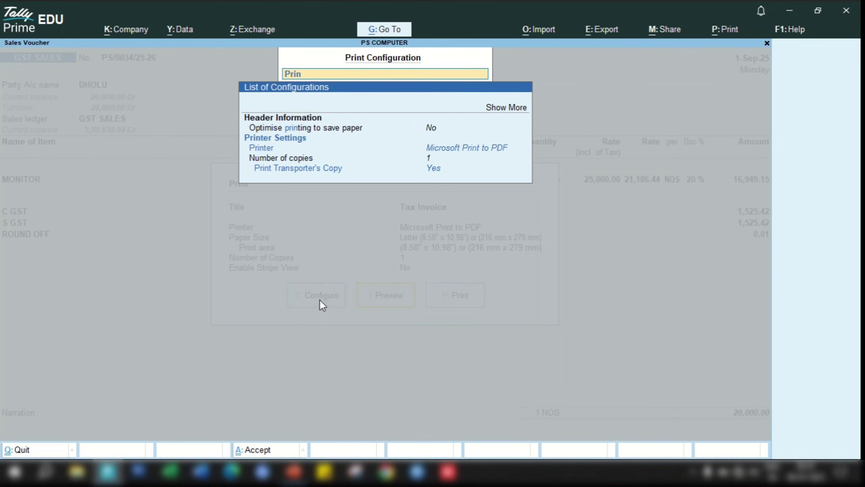
pyautogui.press('Down')
pyautogui.press('Down')
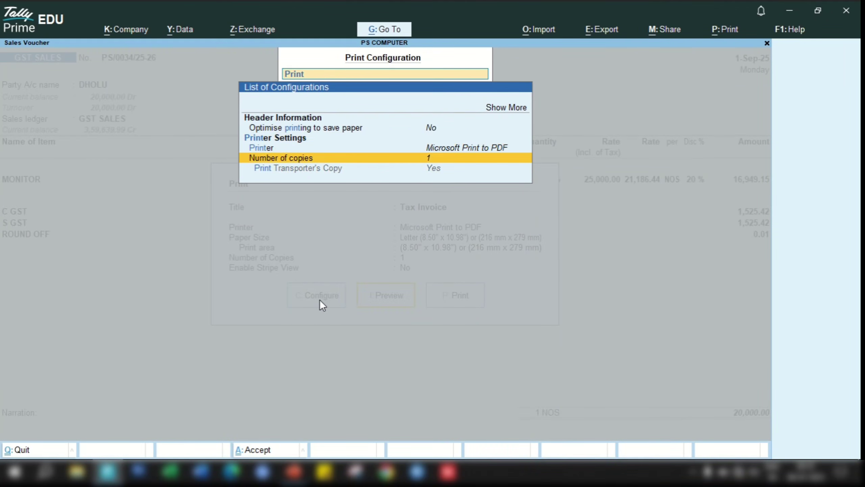
pyautogui.press('Up')
pyautogui.press('Return')
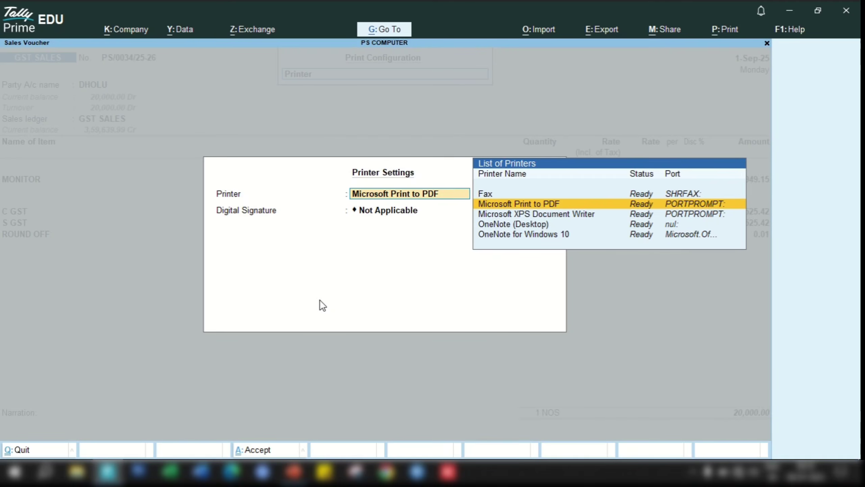
pyautogui.press('BackSpace')
pyautogui.press('Return')
pyautogui.hotkey('ctrl', 'a')
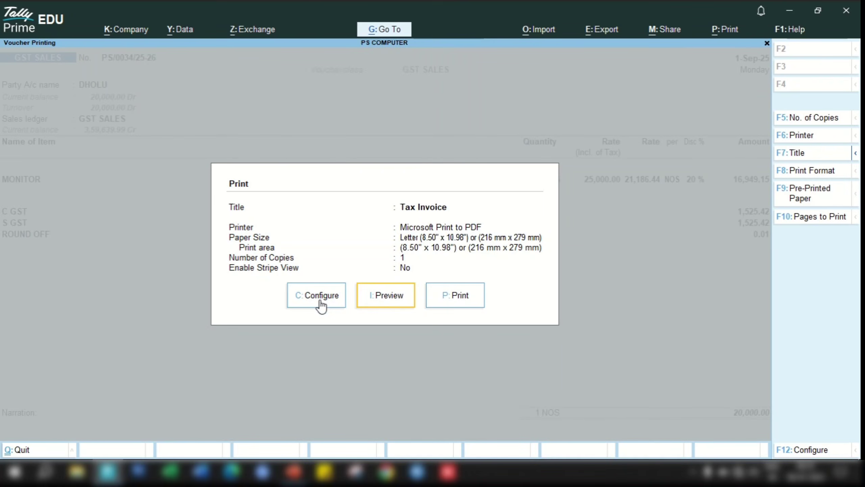
pyautogui.click(456, 302)
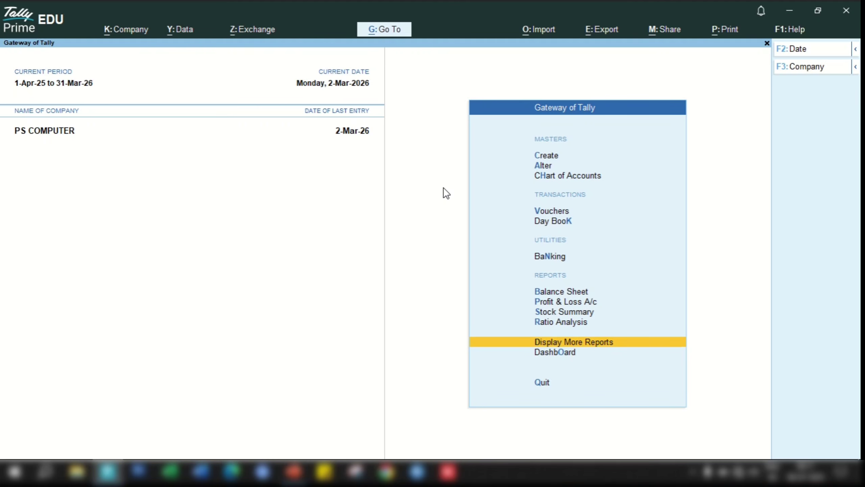
# Open the Sales Register from the account books and list the GST SALES vouchers for June 2025.
pyautogui.press('Return')
pyautogui.press('a')
pyautogui.press('s')
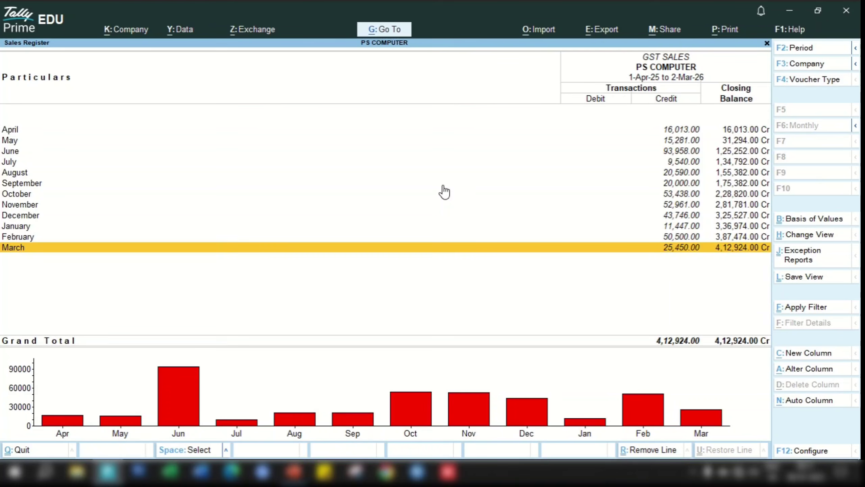
pyautogui.press('Up')
pyautogui.press('Up')
pyautogui.press('Up')
pyautogui.press('Up')
pyautogui.press('Up')
pyautogui.press('Up')
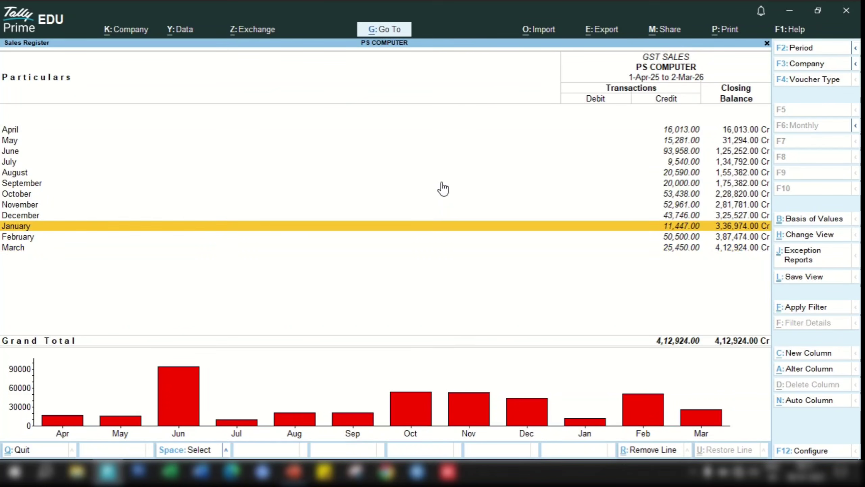
pyautogui.press('Up')
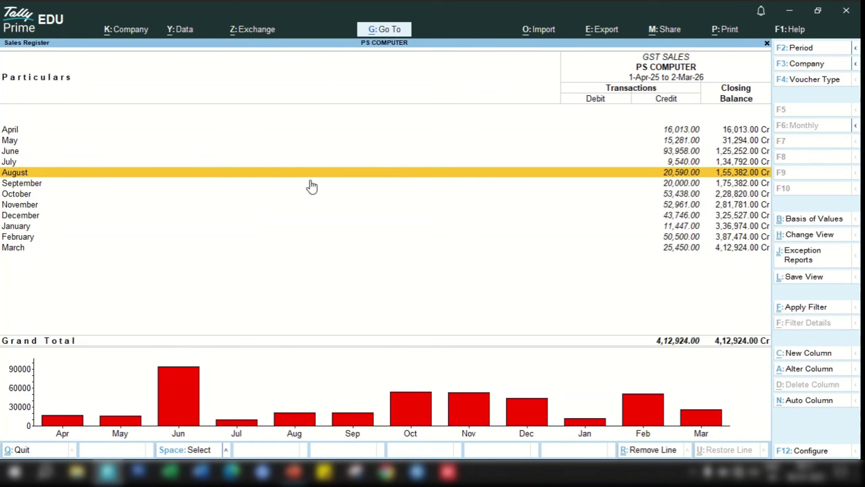
pyautogui.click(182, 397)
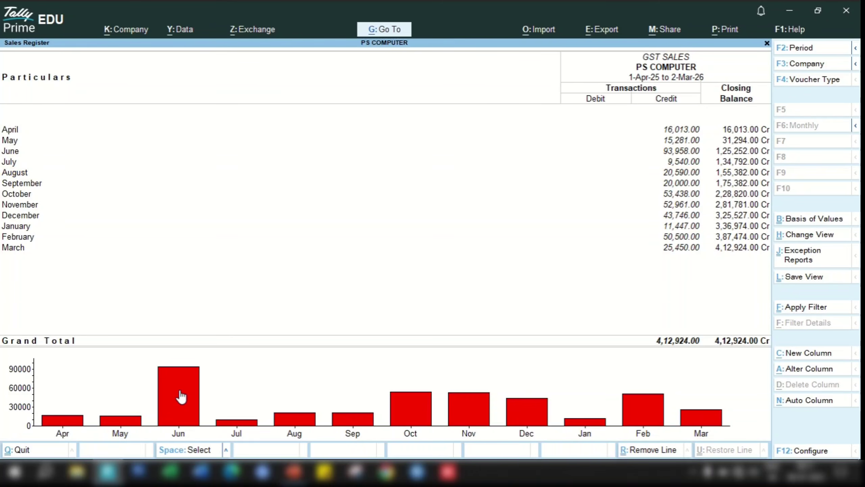
pyautogui.click(39, 155)
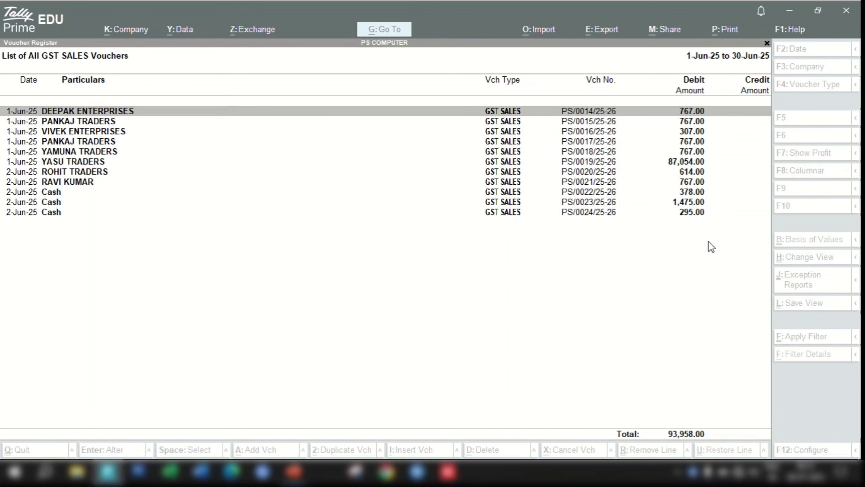
pyautogui.click(693, 245)
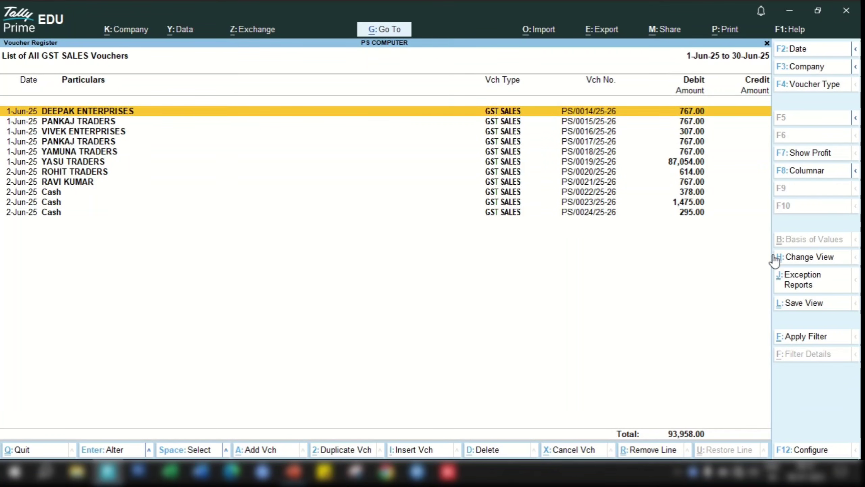
# Show the June voucher list in columnar form with voucher type, voucher number, quantity details, item value and ledger amounts with Dr/Cr, adding no extra columns.
pyautogui.click(795, 177)
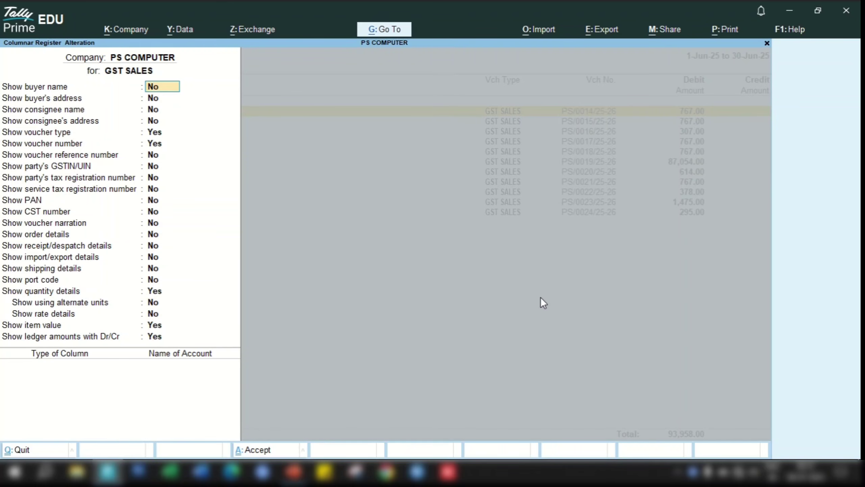
pyautogui.press('Return')
pyautogui.press('Return')
pyautogui.press('Return')
pyautogui.press('Return')
pyautogui.press('Return')
pyautogui.press('Return')
pyautogui.press('Return')
pyautogui.press('Return')
pyautogui.press('Return')
pyautogui.press('Return')
pyautogui.press('Return')
pyautogui.press('Return')
pyautogui.press('Return')
pyautogui.press('Return')
pyautogui.press('Return')
pyautogui.press('Return')
pyautogui.press('Return')
pyautogui.press('Return')
pyautogui.press('Return')
pyautogui.press('Return')
pyautogui.press('Return')
pyautogui.press('Return')
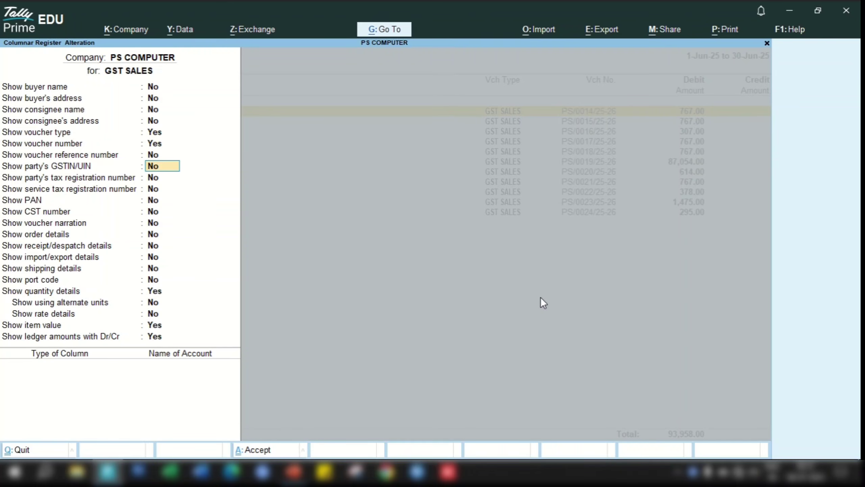
pyautogui.press('Return')
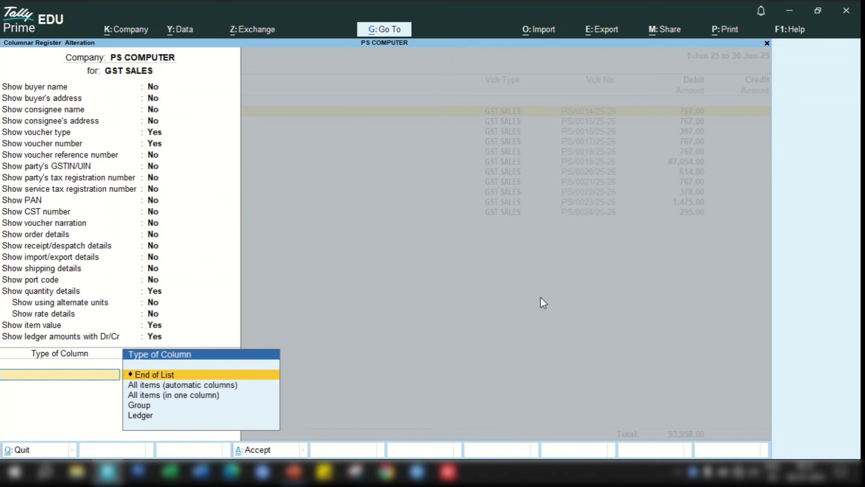
pyautogui.press('Return')
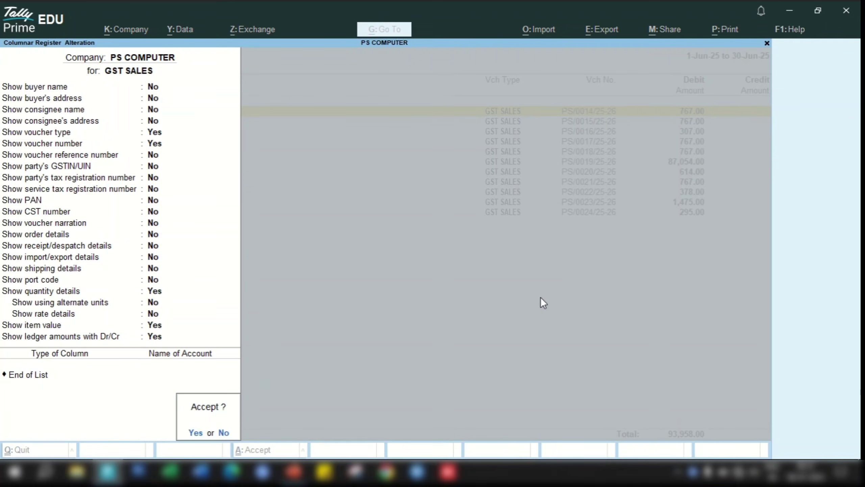
pyautogui.press('Return')
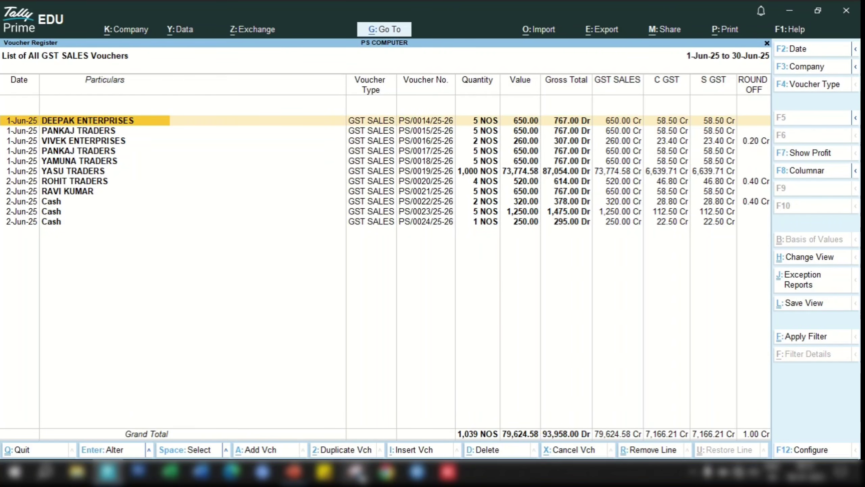
# Capture the columnar register from the Date to the Quantity column with Snipping Tool, review the snip and minimize the tool.
pyautogui.click(356, 472)
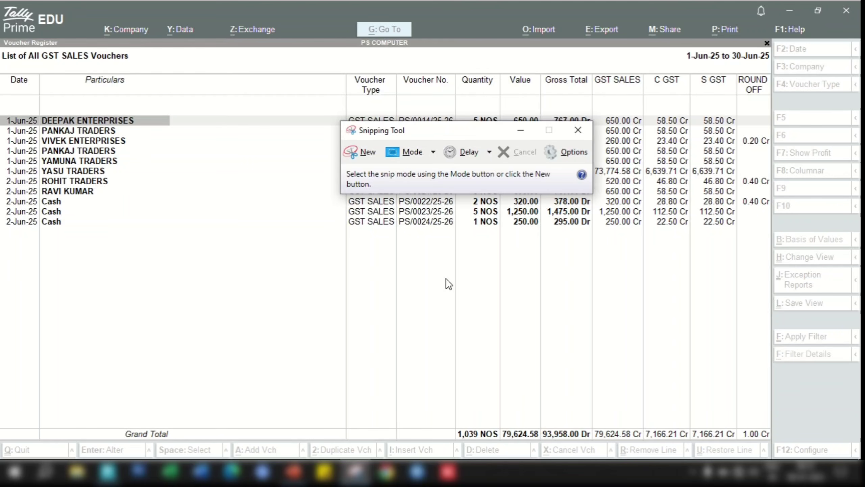
pyautogui.click(362, 154)
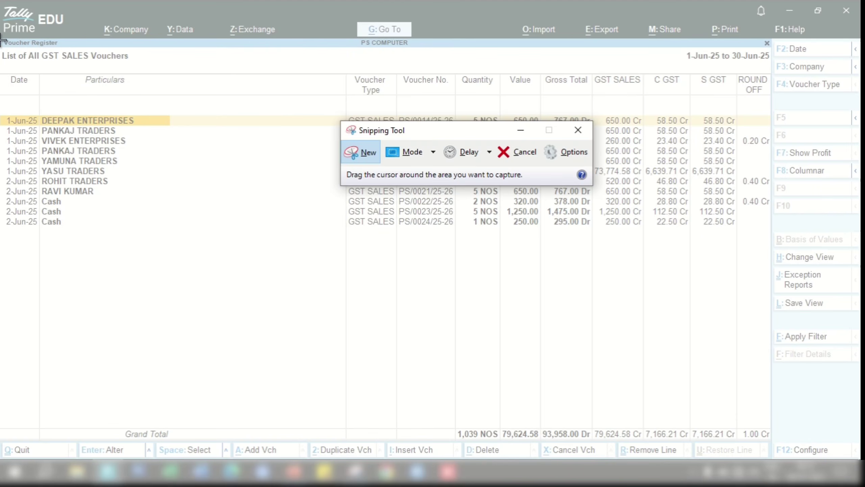
pyautogui.moveTo(2, 40); pyautogui.dragTo(500, 442)
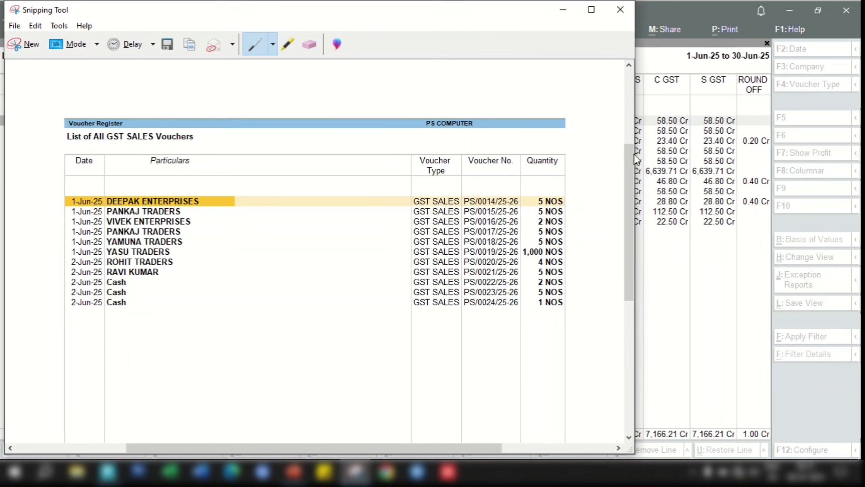
pyautogui.moveTo(628, 177); pyautogui.dragTo(630, 205)
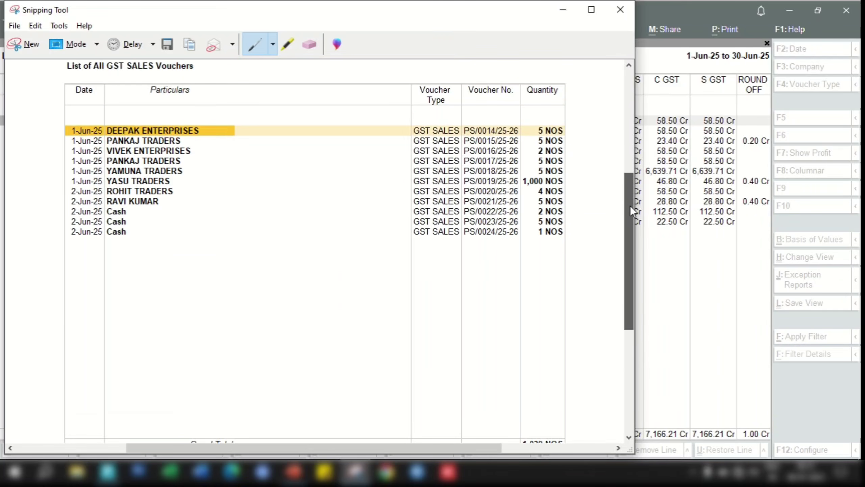
pyautogui.click(563, 10)
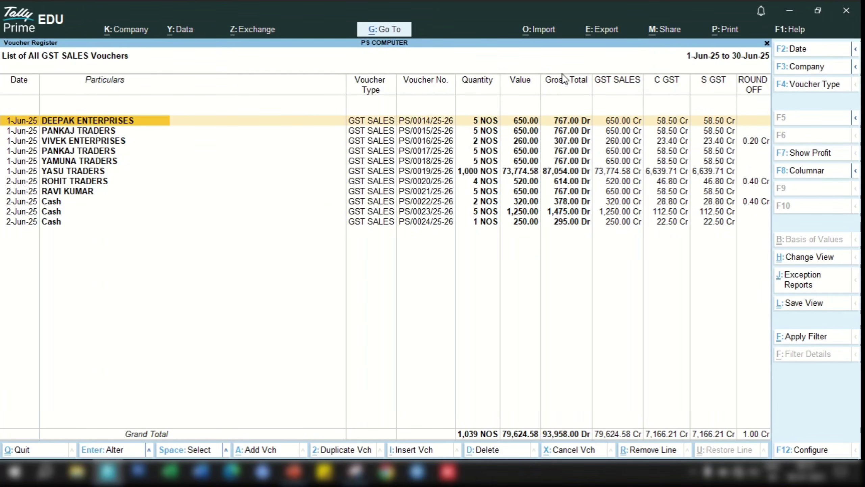
# Return to the Gateway of Tally, reopen the Sales Register and list the GST SALES vouchers for March 2026.
pyautogui.press('Escape')
pyautogui.press('Escape')
pyautogui.press('Escape')
pyautogui.press('Escape')
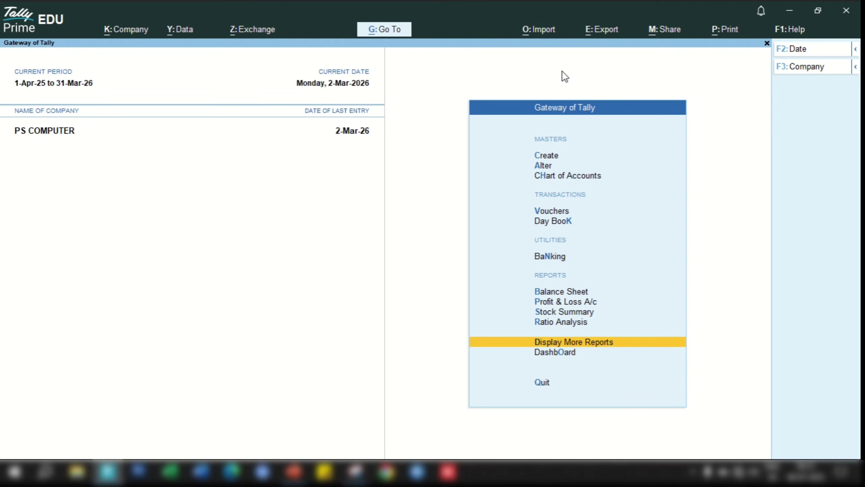
pyautogui.press('d')
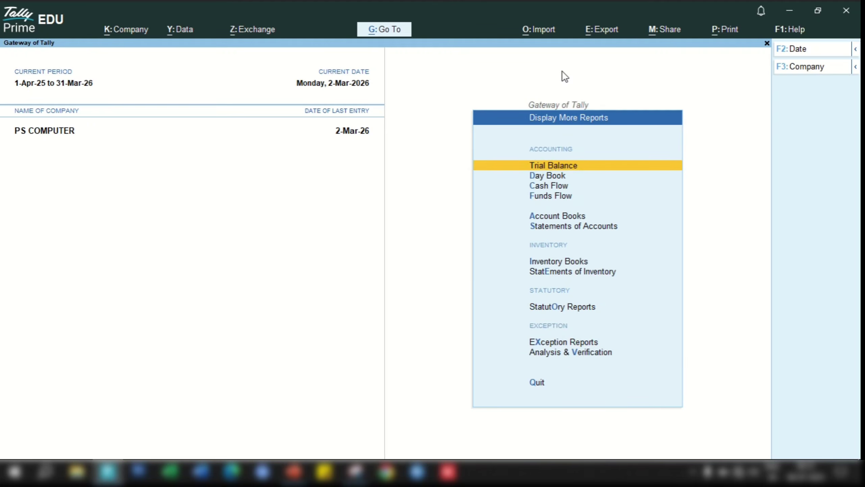
pyautogui.press('a')
pyautogui.press('s')
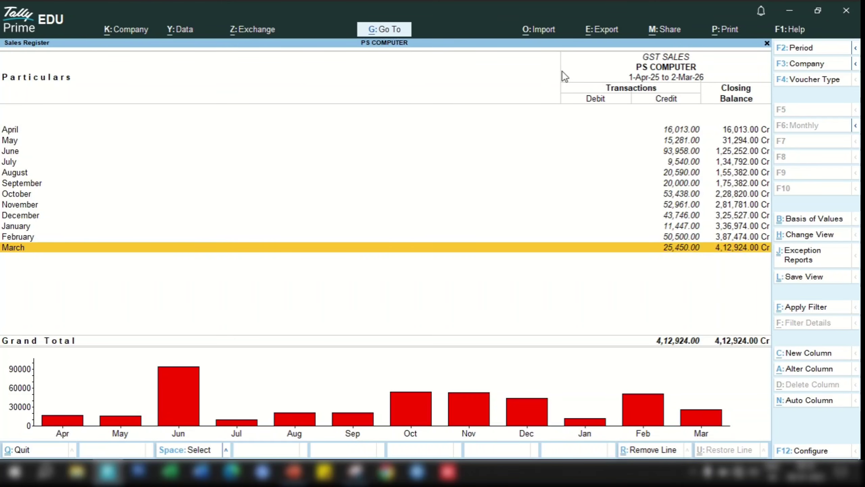
pyautogui.press('Return')
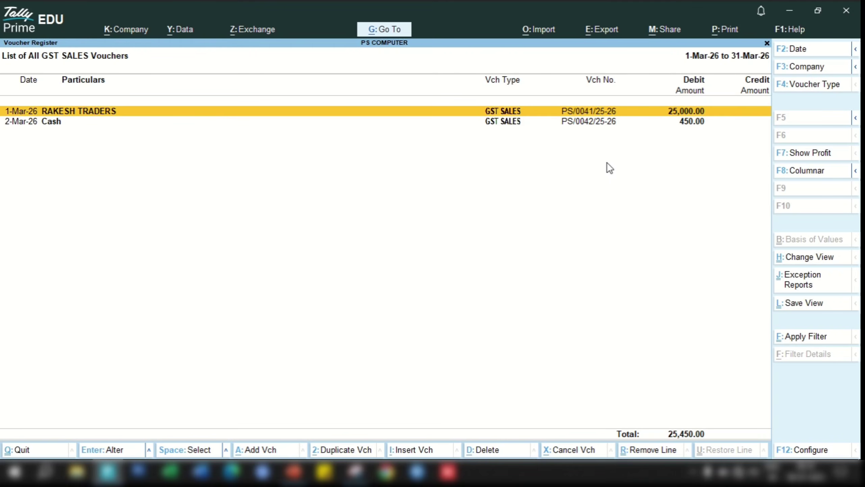
# Change the voucher register's period to 1-4-2025 through 31-3-2026.
pyautogui.press('alt')
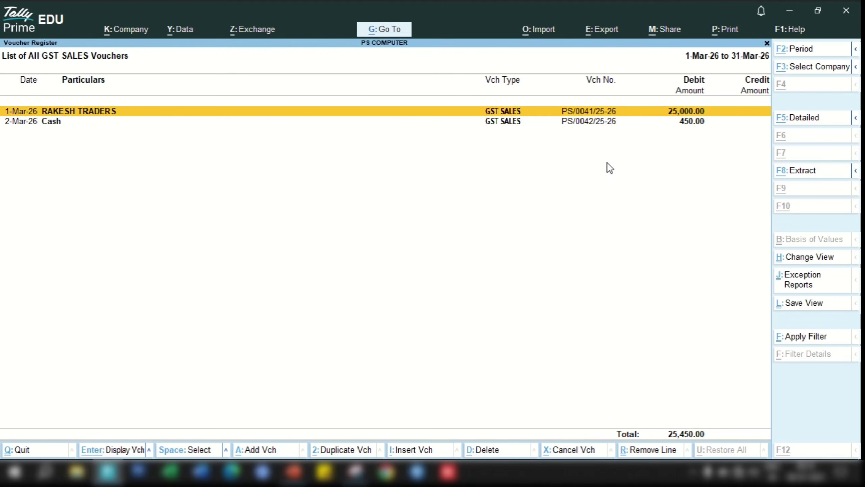
pyautogui.press('F2')
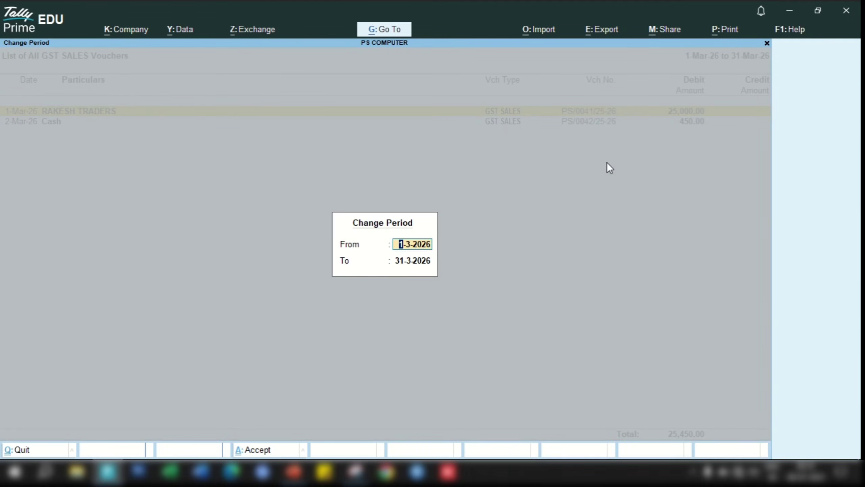
pyautogui.write('a25')
pyautogui.press('Return')
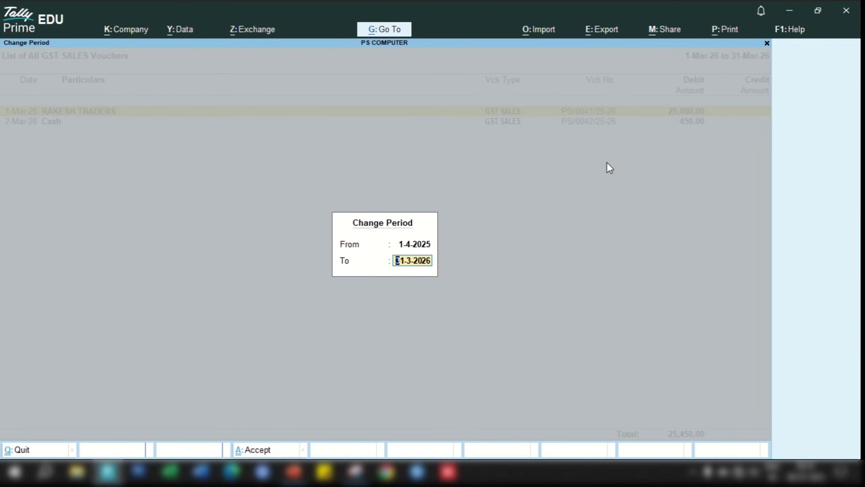
pyautogui.press('Return')
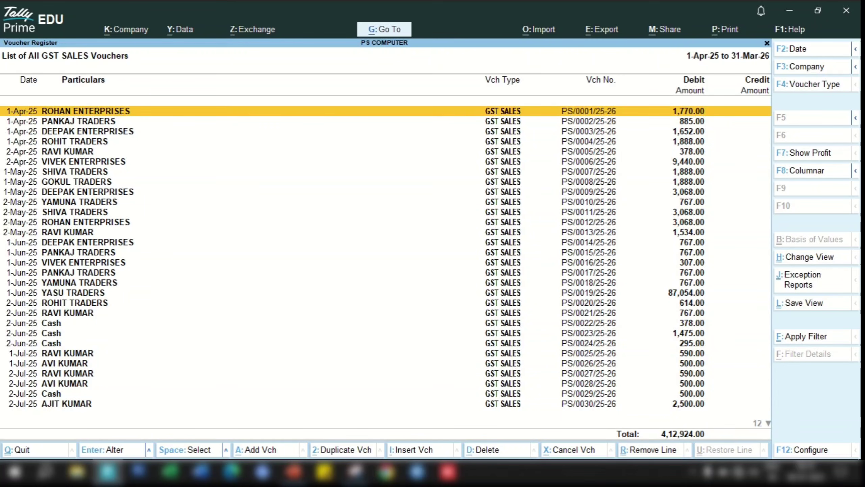
# Examine the full-year list of GST SALES vouchers down to the last entry.
pyautogui.press('Down')
pyautogui.press('Down')
pyautogui.press('Down')
pyautogui.press('Down')
pyautogui.press('Down')
pyautogui.press('Down')
pyautogui.press('Down')
pyautogui.press('Down')
pyautogui.press('Down')
pyautogui.press('Down')
pyautogui.press('Down')
pyautogui.press('Down')
pyautogui.press('Down')
pyautogui.press('Down')
pyautogui.press('Down')
pyautogui.press('Down')
pyautogui.press('Down')
pyautogui.press('Down')
pyautogui.press('Down')
pyautogui.press('Down')
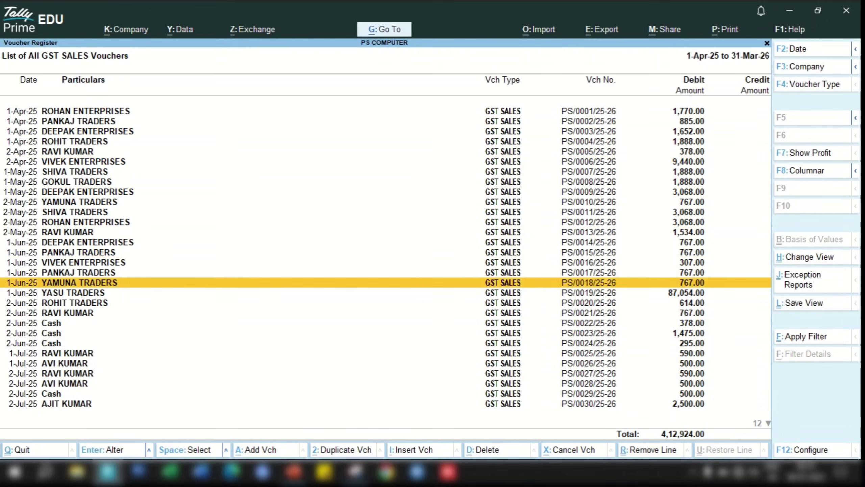
pyautogui.press('Down')
pyautogui.press('Down')
pyautogui.press('Down')
pyautogui.press('Down')
pyautogui.press('Down')
pyautogui.press('Down')
pyautogui.press('Down')
pyautogui.press('Down')
pyautogui.press('Down')
pyautogui.press('Down')
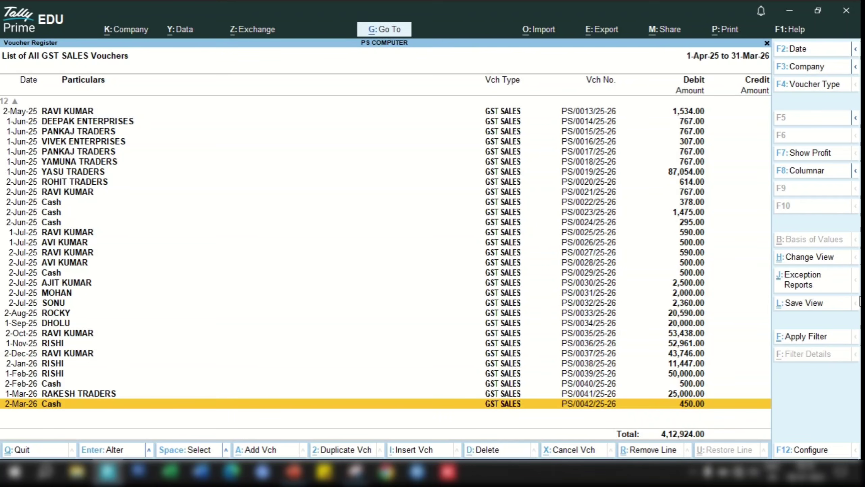
# Leave the sales voucher register and open the Dashboard from the Gateway of Tally.
pyautogui.press('Escape')
pyautogui.press('Escape')
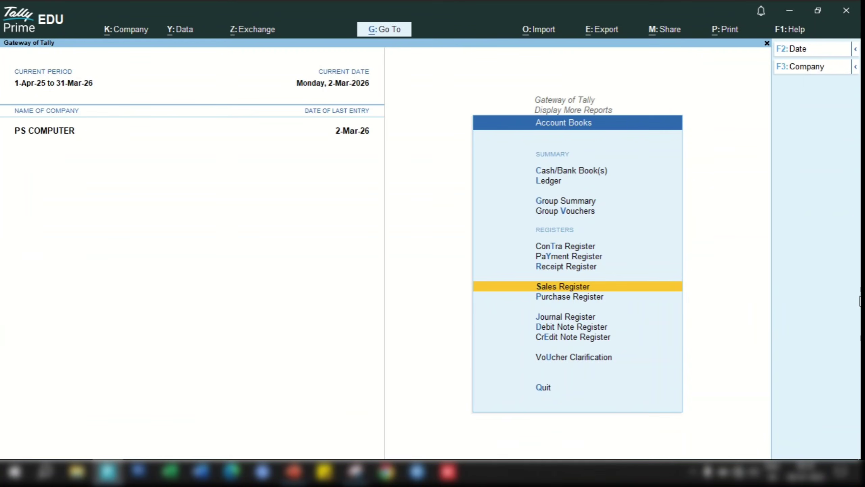
pyautogui.press('Escape')
pyautogui.press('Escape')
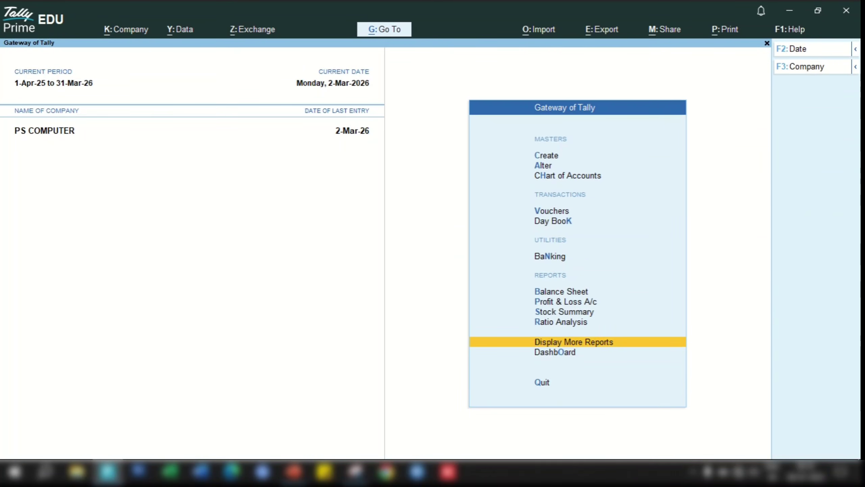
pyautogui.press('Down')
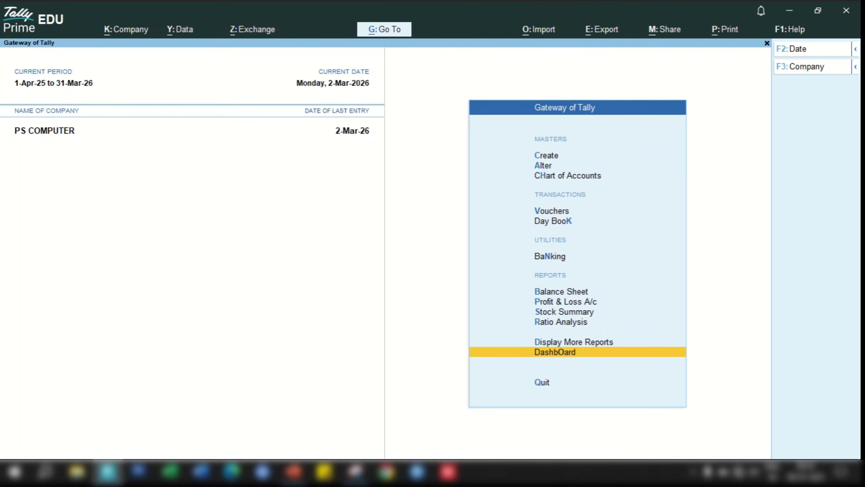
pyautogui.press('Return')
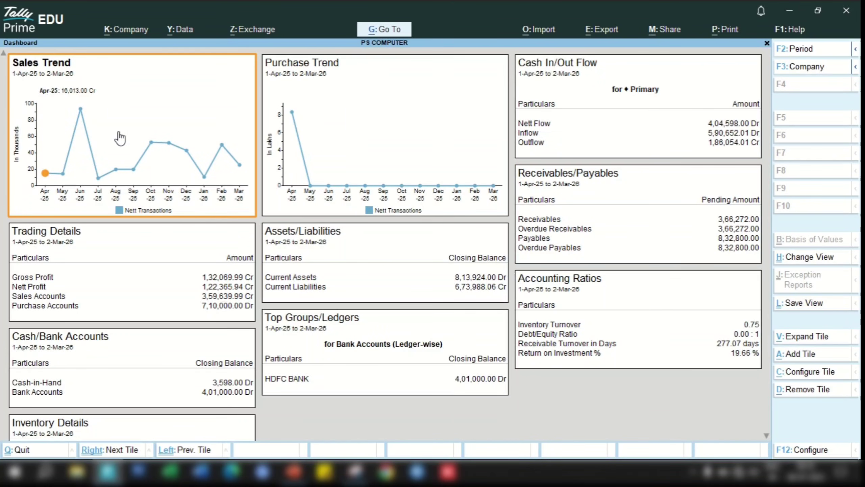
# Inspect the print preview of the Dashboard's Sales Trend tile enlarged, and return to its print settings.
pyautogui.moveTo(120, 138)
pyautogui.hotkey('alt', 'p')
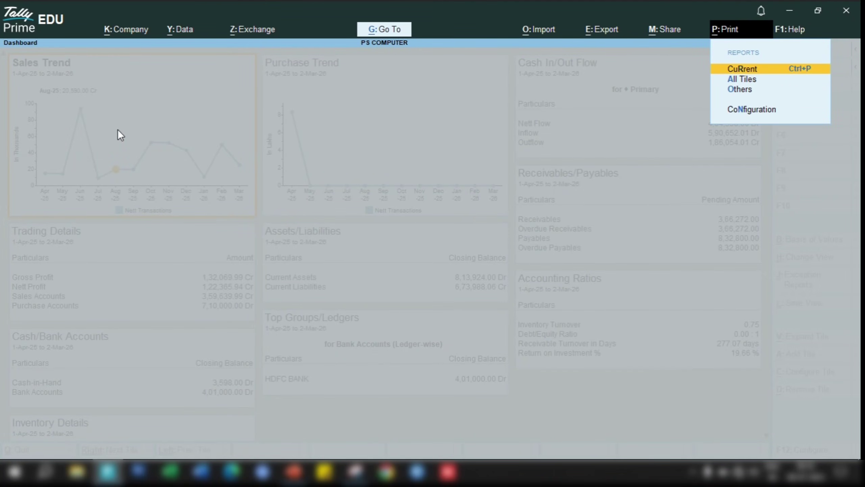
pyautogui.press('Return')
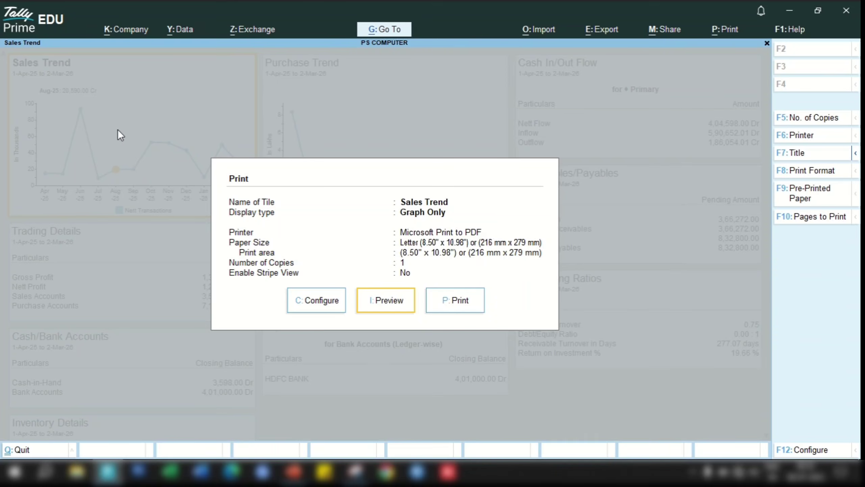
pyautogui.press('i')
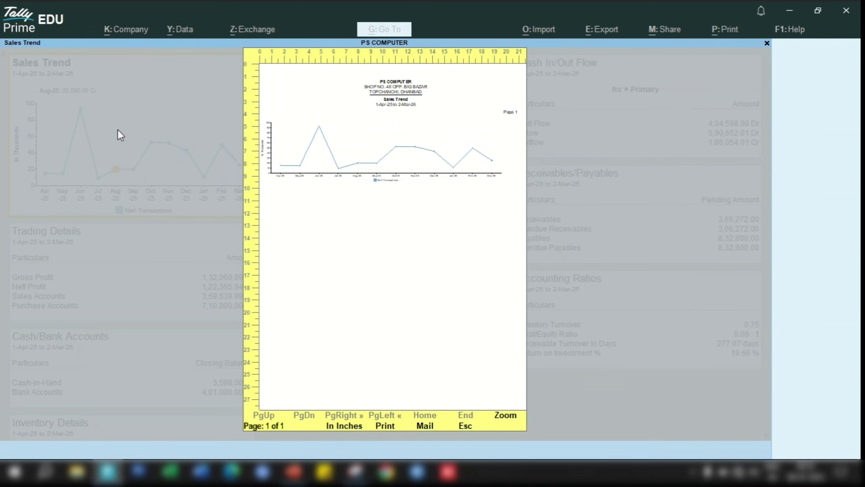
pyautogui.hotkey('alt', 'z')
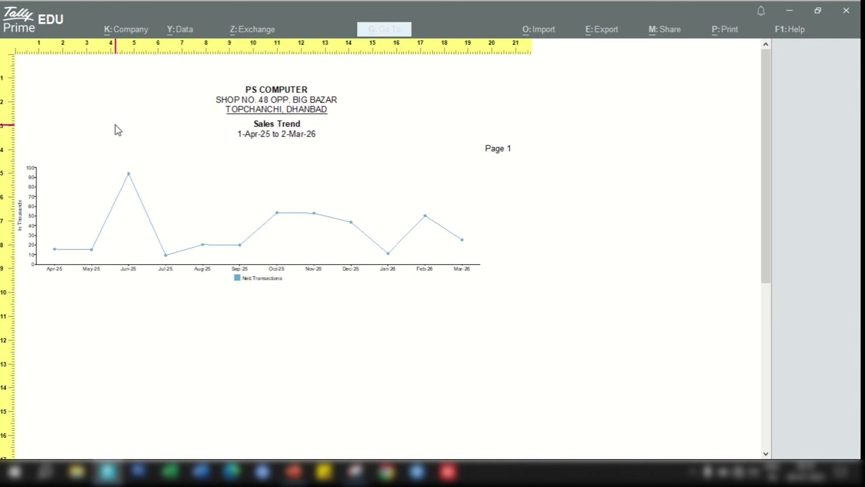
pyautogui.hotkey('alt', 'z')
pyautogui.press('Escape')
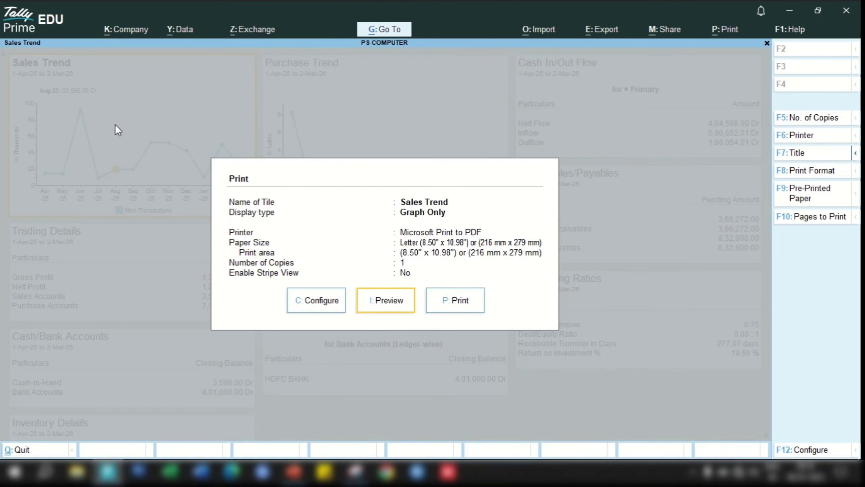
# Set the display type to Data & Graph in the Sales Trend tile's print configuration, leaving the periodicity at Monthly.
pyautogui.press('c')
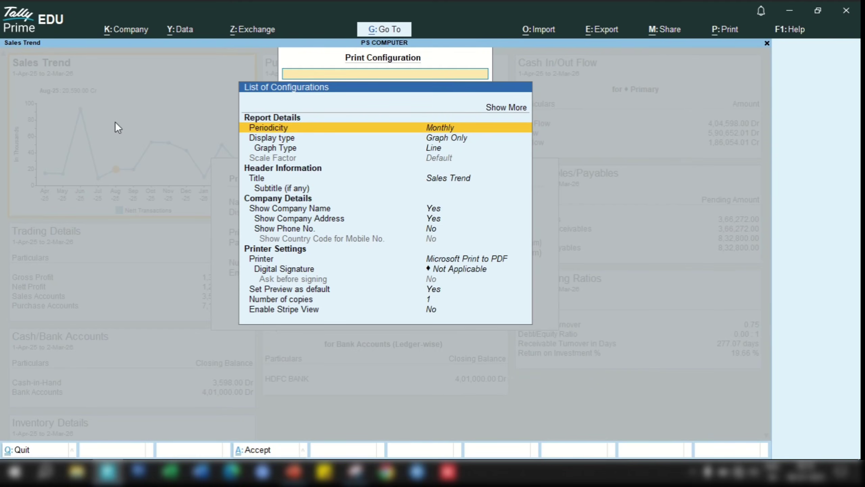
pyautogui.press('Return')
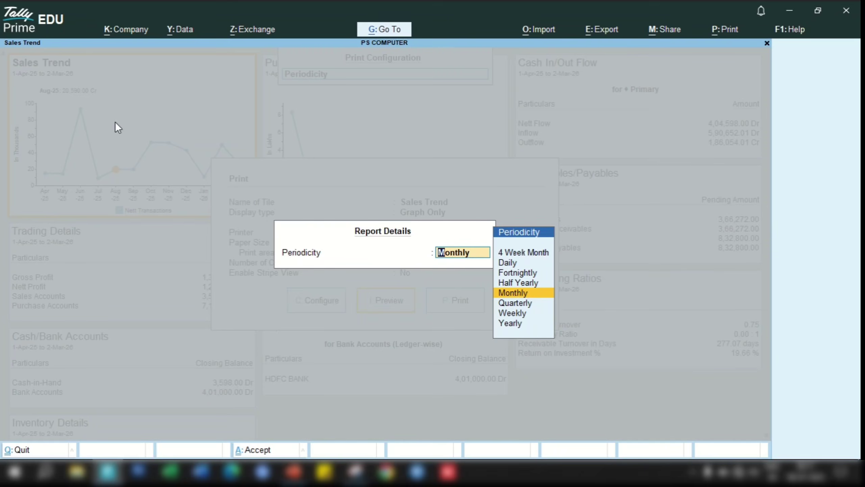
pyautogui.press('Return')
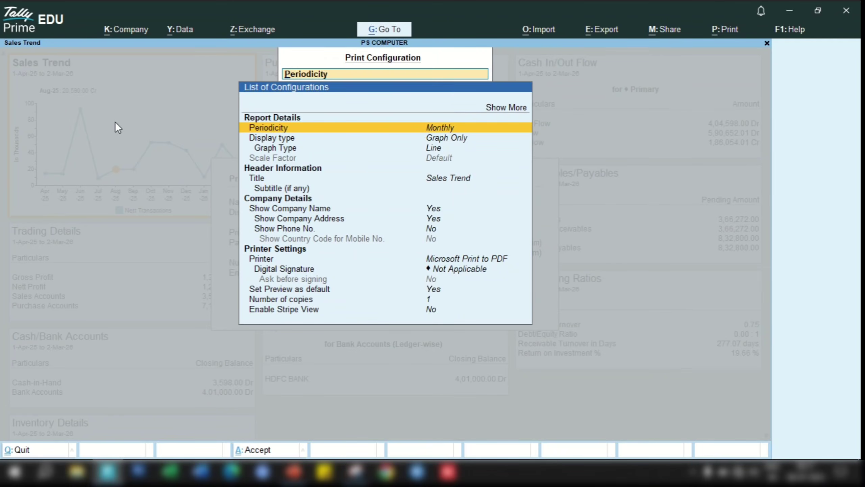
pyautogui.press('Down')
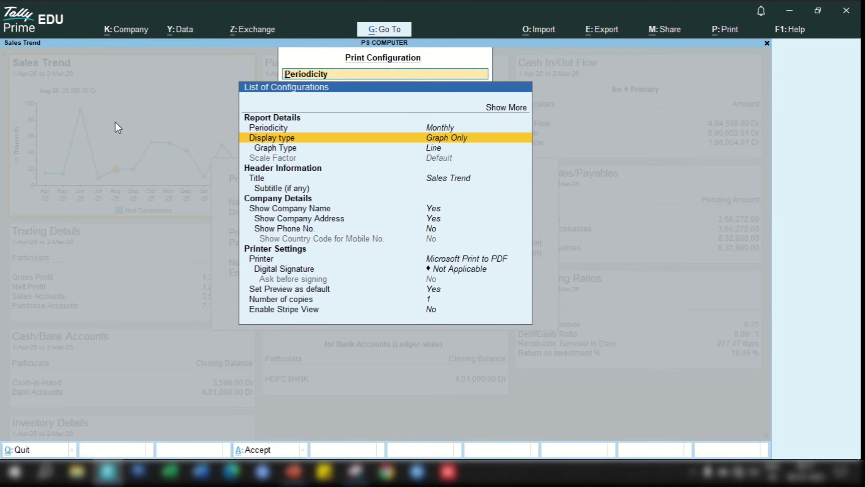
pyautogui.press('Return')
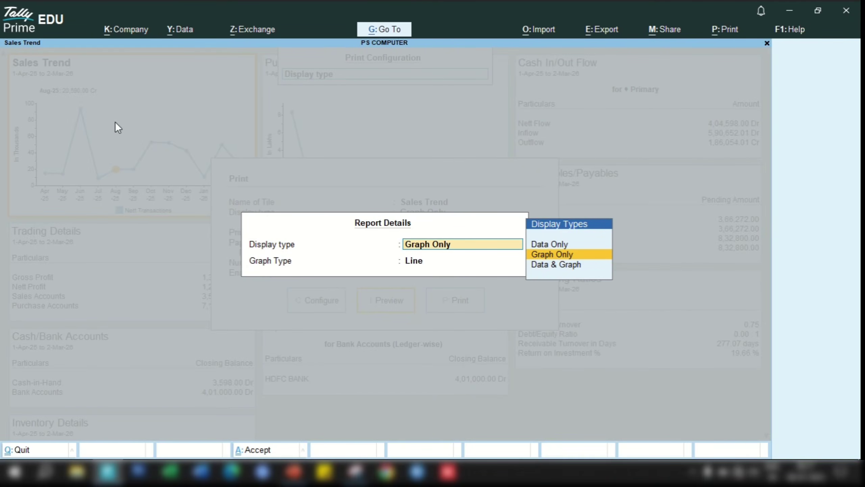
pyautogui.press('Down')
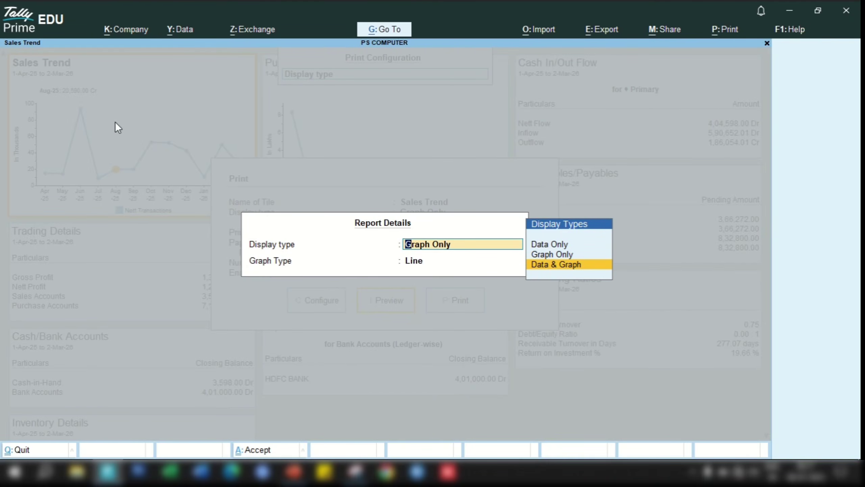
pyautogui.press('Up')
pyautogui.press('Up')
pyautogui.press('Down')
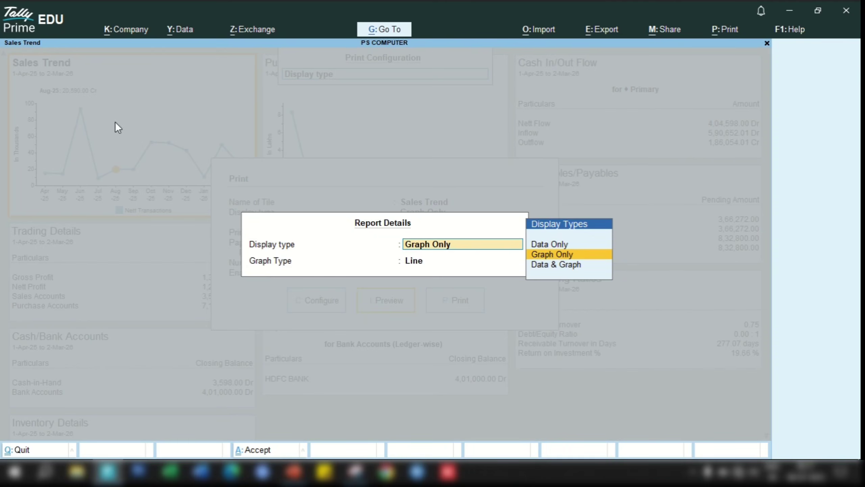
pyautogui.press('Up')
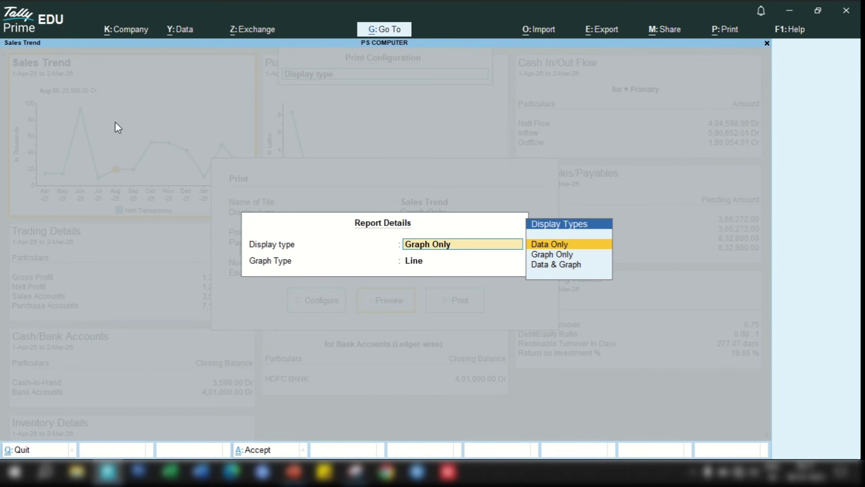
pyautogui.press('Down')
pyautogui.press('Down')
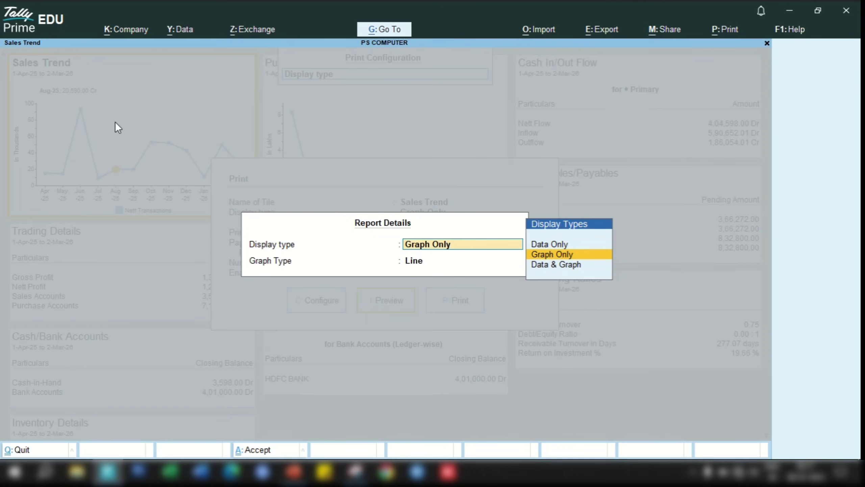
pyautogui.press('Return')
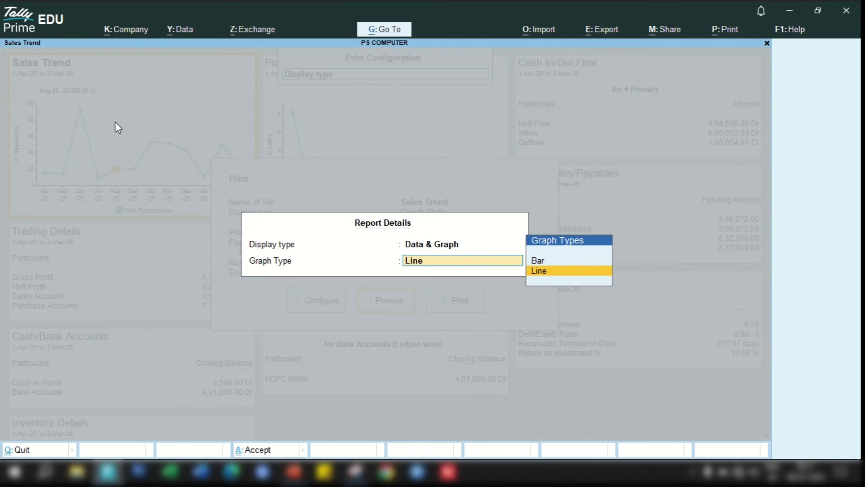
# Set the Sales Trend graph type to Bar and return to the tile's print settings.
pyautogui.press('Up')
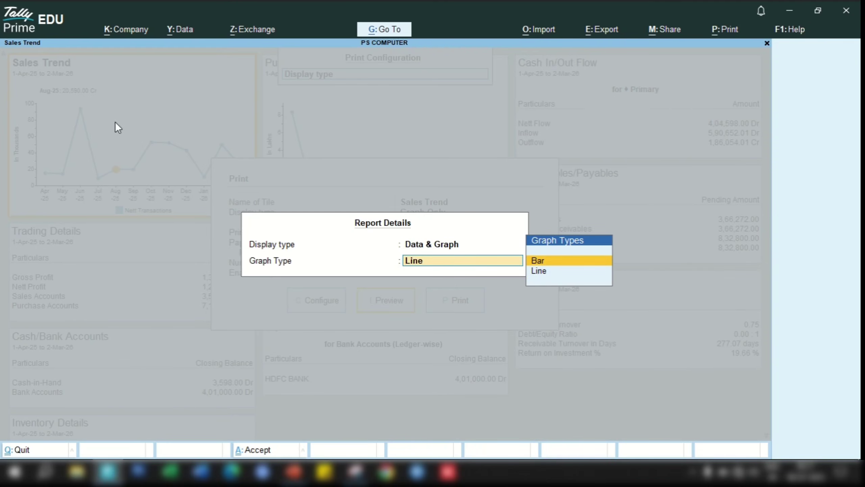
pyautogui.press('Return')
pyautogui.press('Down')
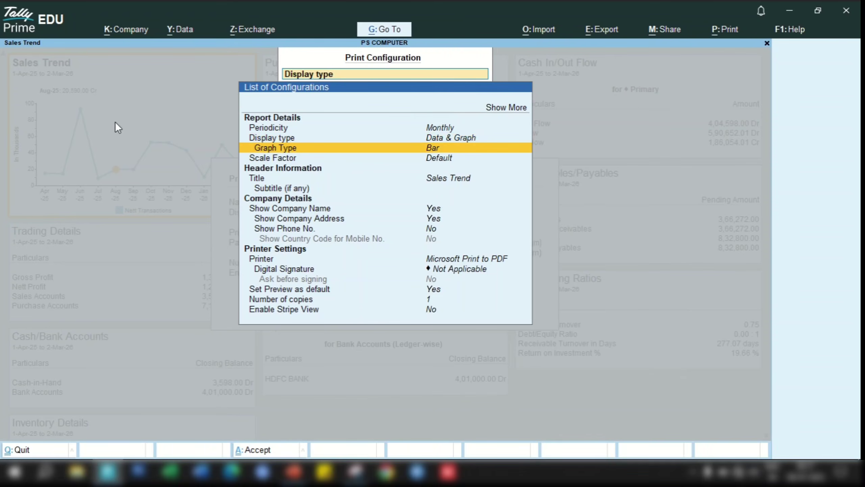
pyautogui.press('Return')
pyautogui.press('BackSpace')
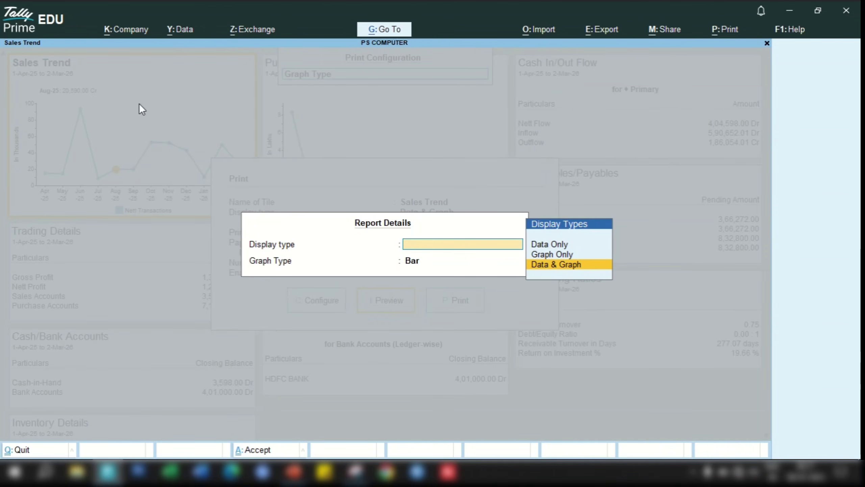
pyautogui.press('Return')
pyautogui.press('Return')
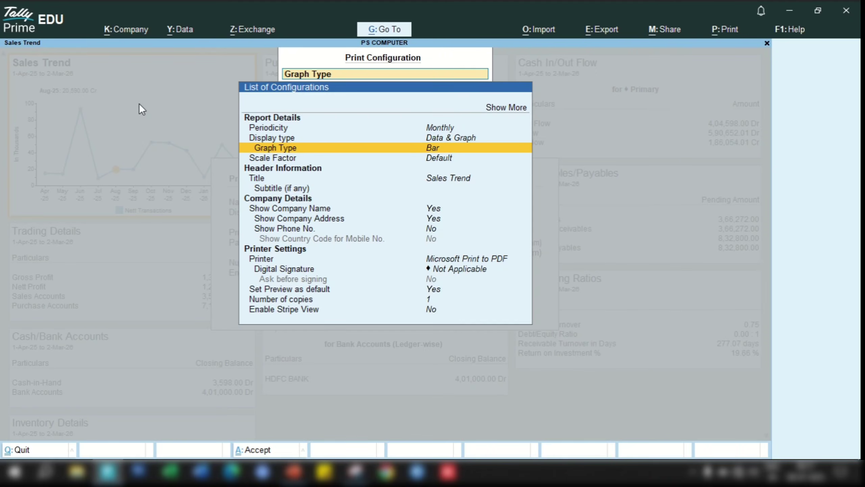
pyautogui.press('BackSpace')
pyautogui.hotkey('ctrl', 'a')
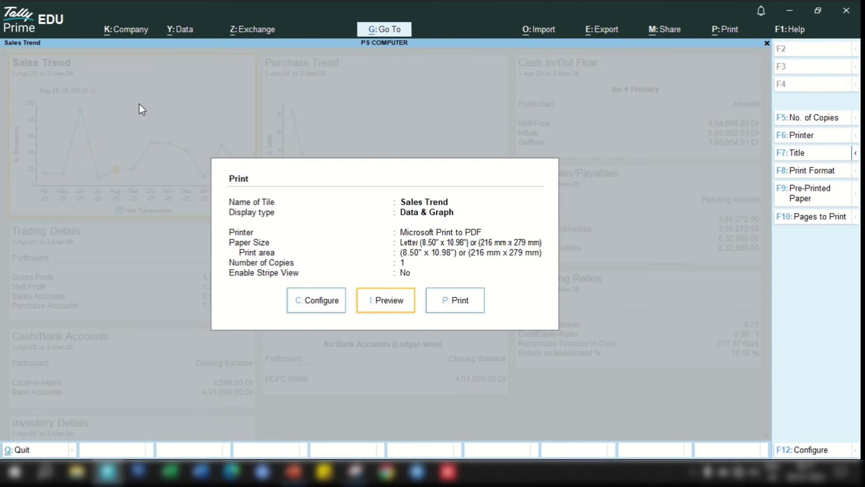
# Inspect the Sales Trend print preview with data and bar graph enlarged, and return to the print settings.
pyautogui.press('i')
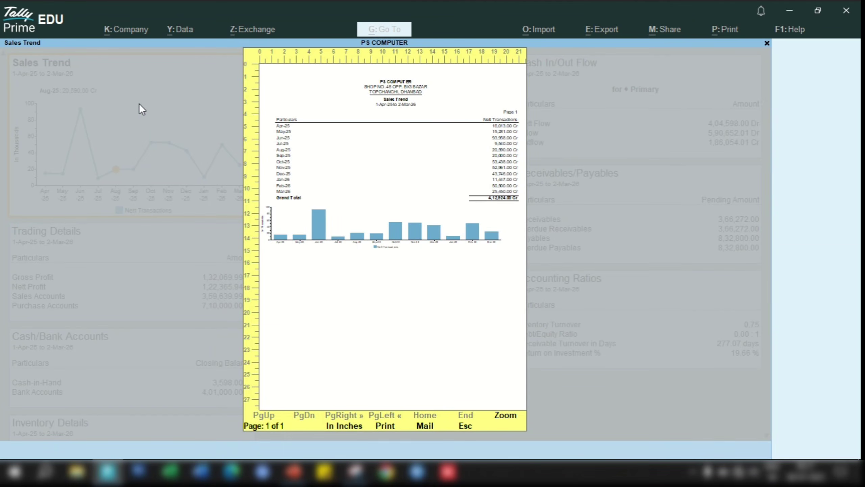
pyautogui.press('Return')
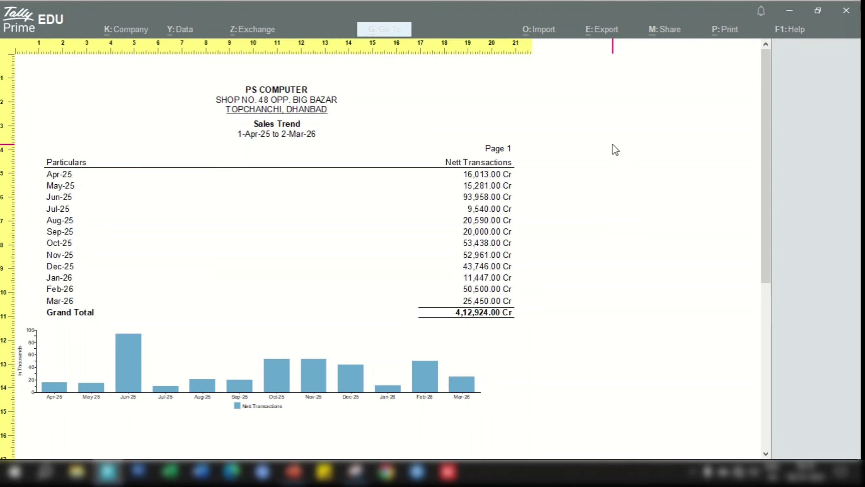
pyautogui.click(326, 224)
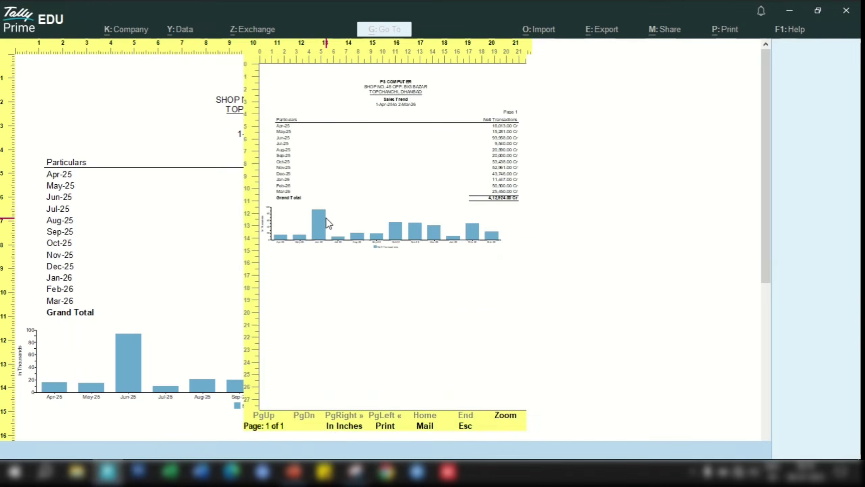
pyautogui.press('Escape')
# Enable Stripe View in the Sales Trend print configuration and return to the print settings.
pyautogui.click(319, 300)
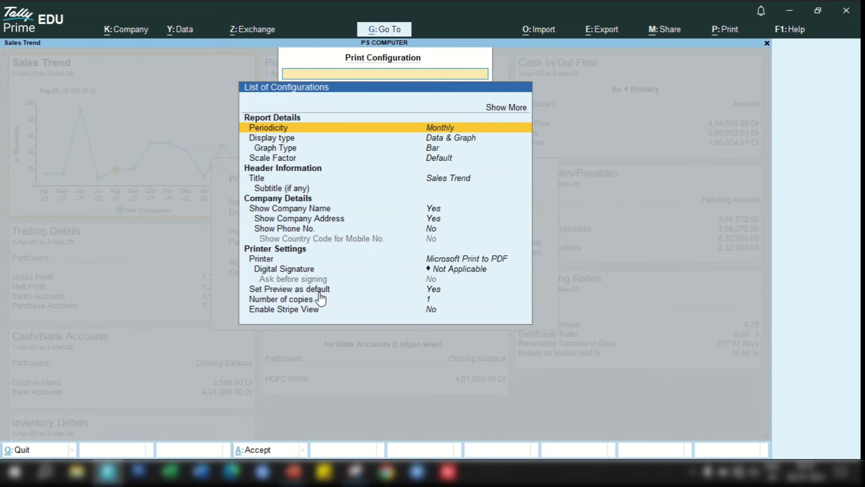
pyautogui.write('Str')
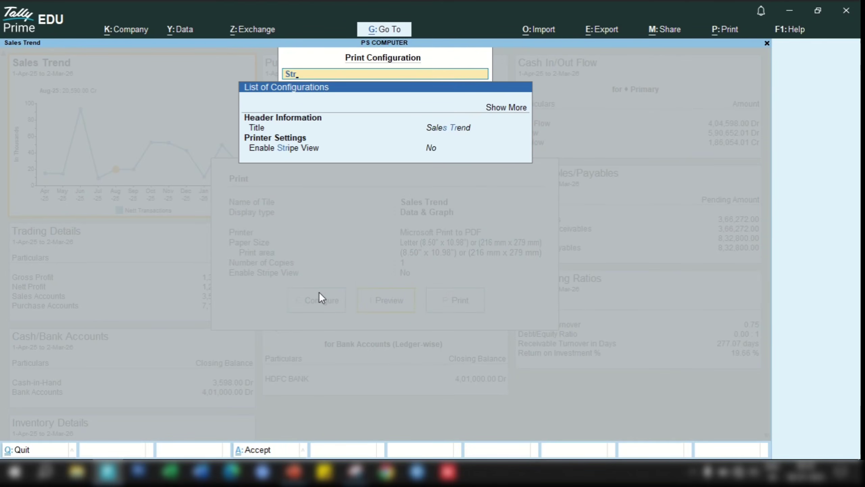
pyautogui.press('Down')
pyautogui.press('Down')
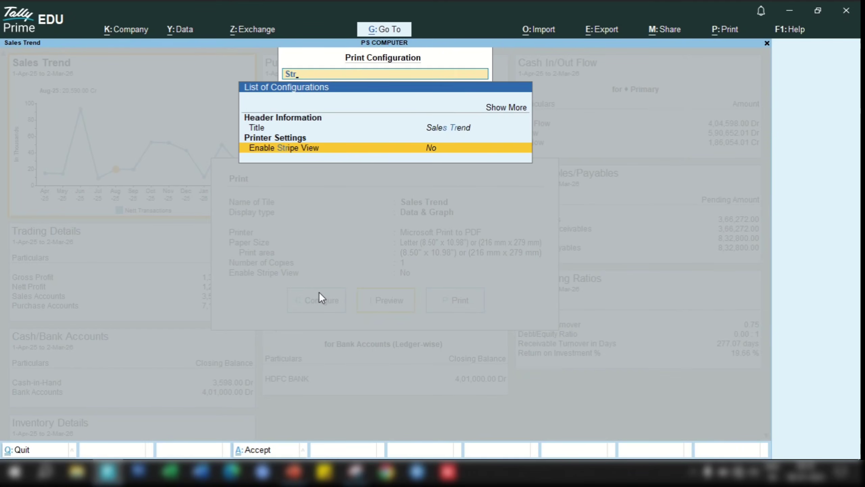
pyautogui.press('Return')
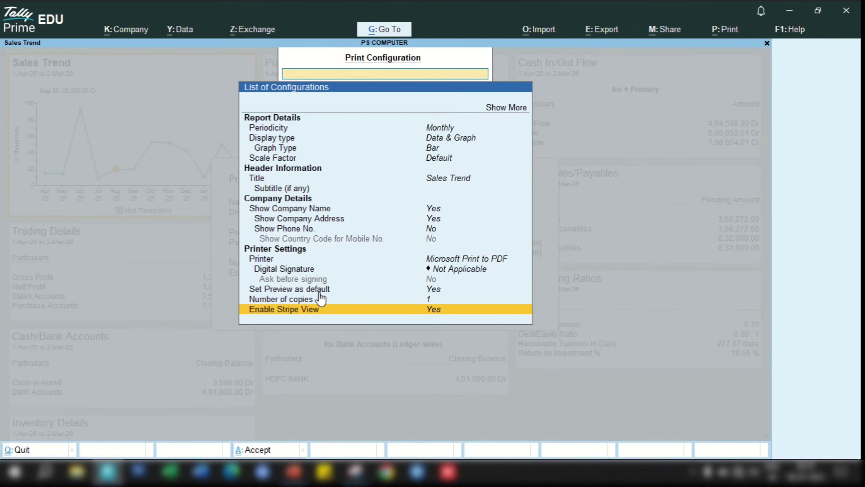
pyautogui.press('Escape')
# Inspect the striped Sales Trend print preview enlarged, and return to the print settings.
pyautogui.press('i')
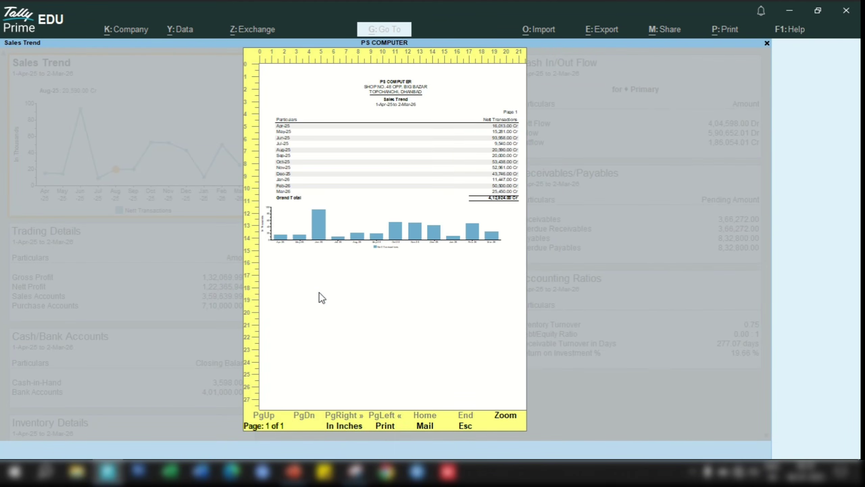
pyautogui.hotkey('alt', 'z')
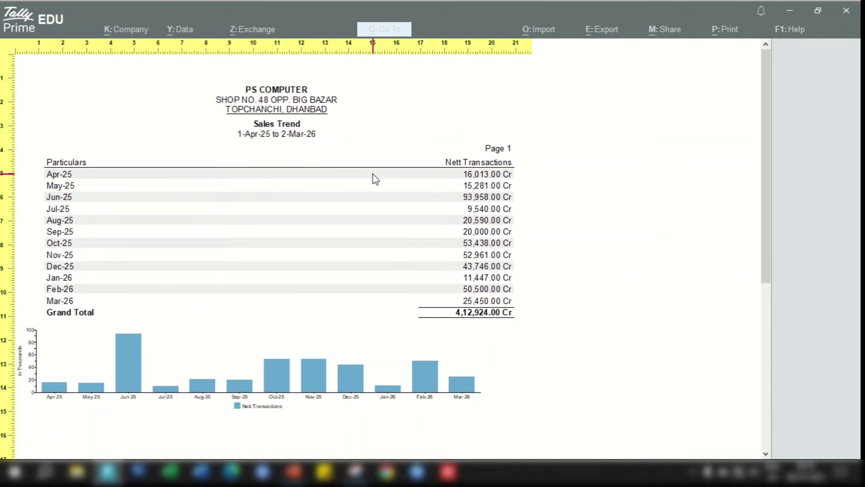
pyautogui.press('Escape')
pyautogui.press('Escape')
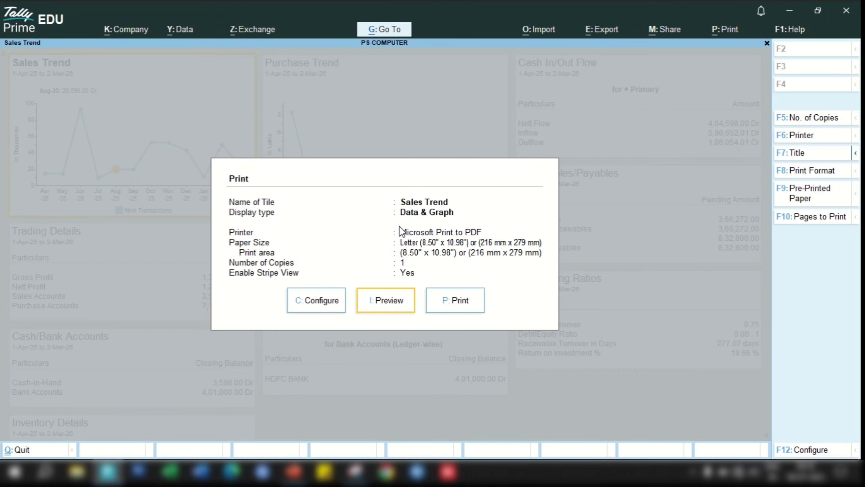
# Change the Sales Trend print configuration's display type to Data Only and return to the print settings.
pyautogui.press('c')
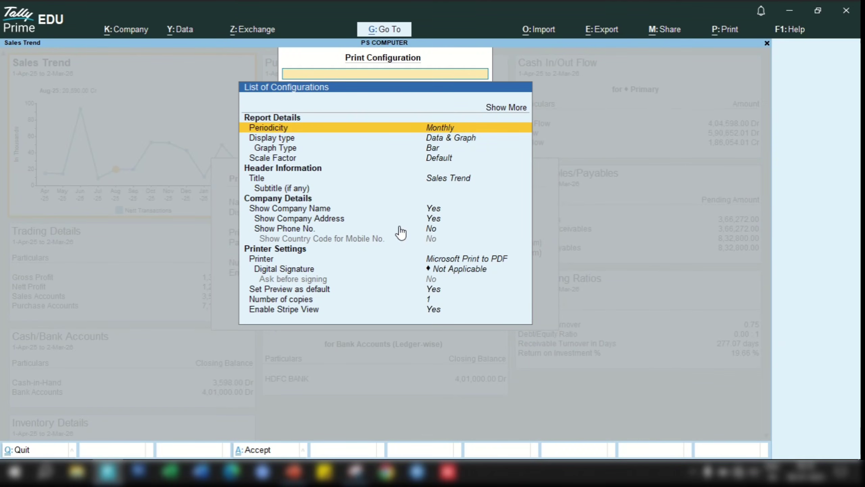
pyautogui.press('Down')
pyautogui.press('Return')
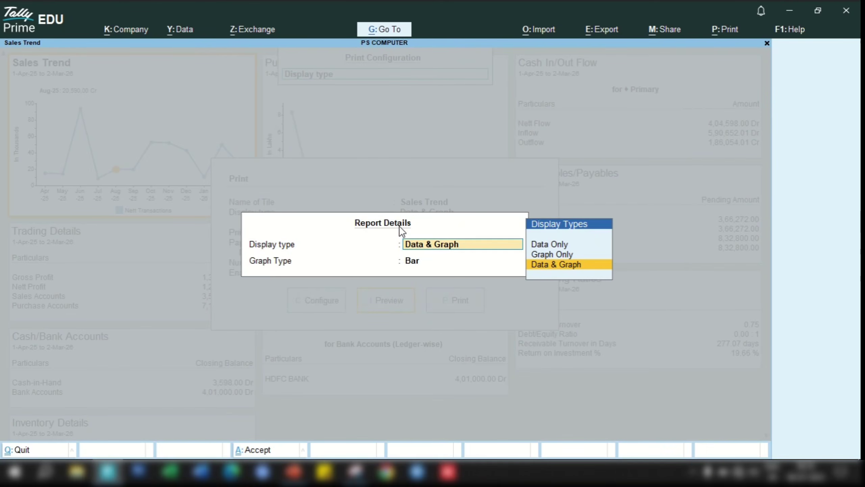
pyautogui.press('Up')
pyautogui.press('Up')
pyautogui.press('Return')
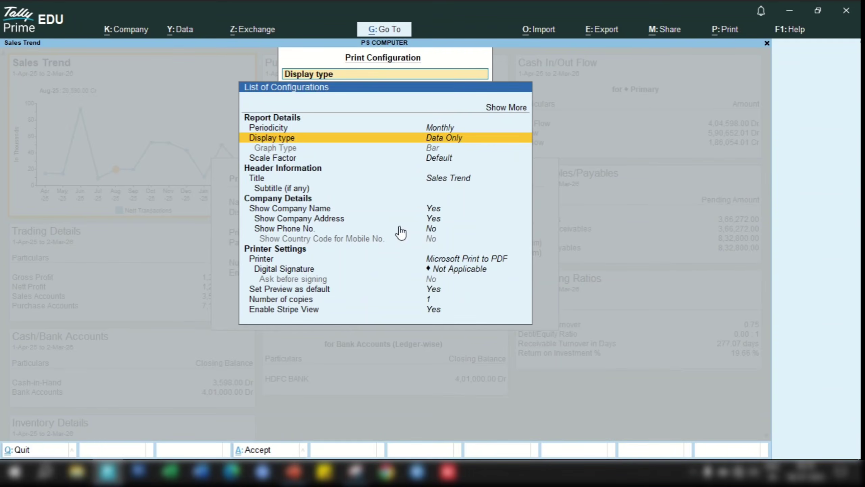
pyautogui.press('Escape')
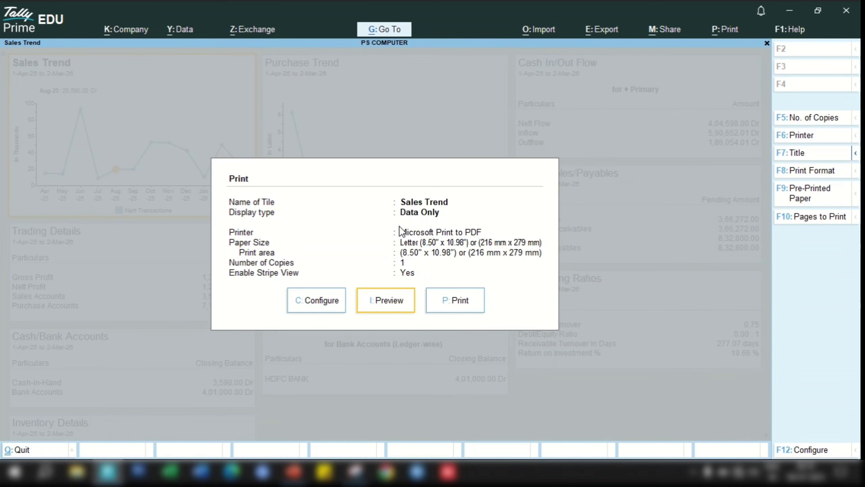
# Inspect the Data Only print preview of Sales Trend enlarged, and return to the Dashboard.
pyautogui.press('i')
pyautogui.hotkey('alt', 'z')
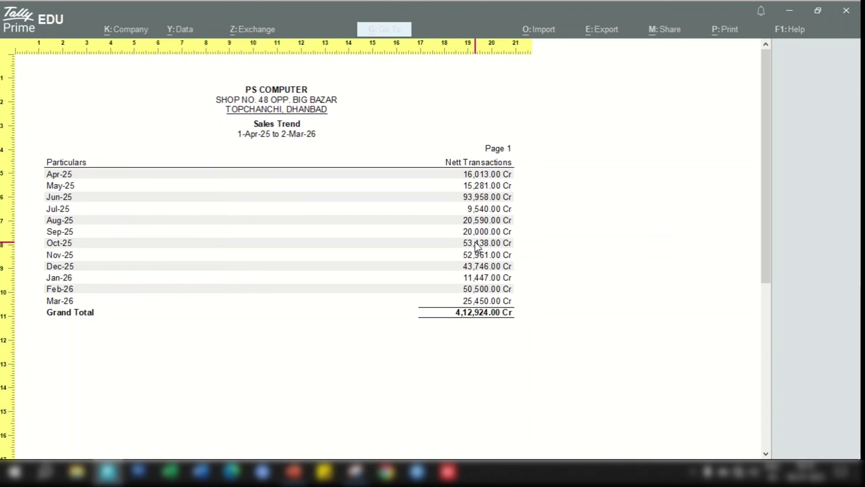
pyautogui.press('Escape')
pyautogui.press('Escape')
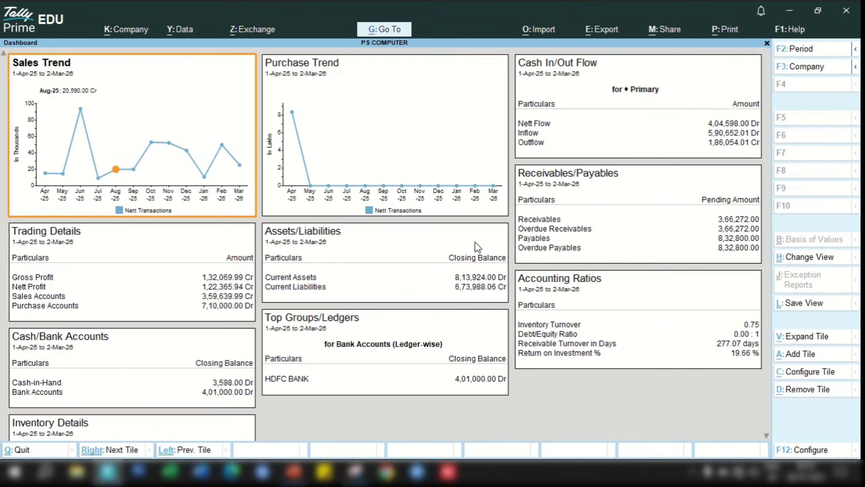
# Leave the Dashboard, open Ratio Analysis from the Gateway of Tally, and select the Cash-in-Hand row.
pyautogui.press('Escape')
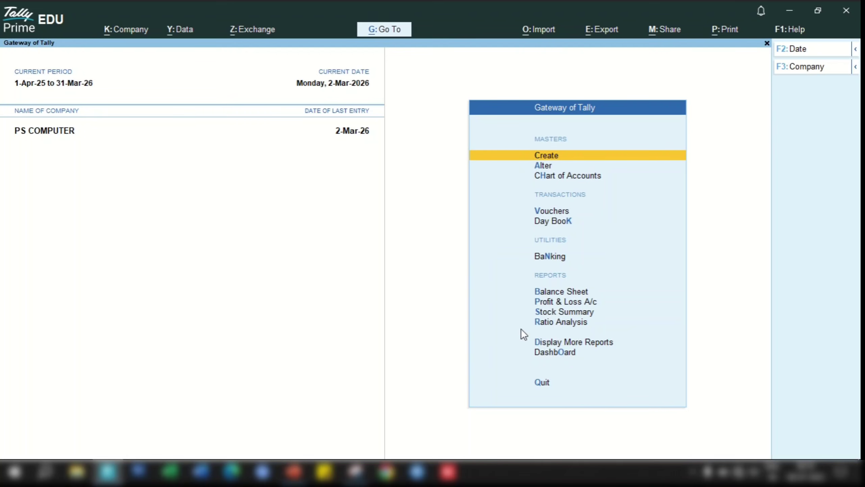
pyautogui.click(560, 327)
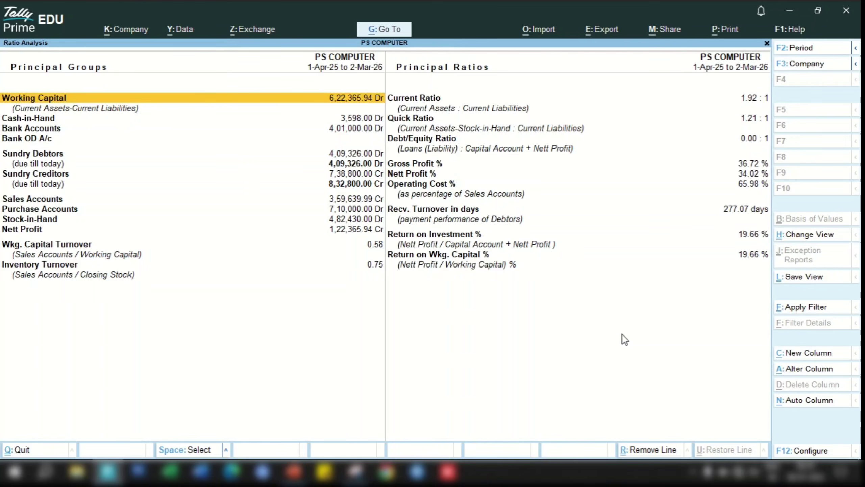
pyautogui.press('Down')
pyautogui.press('Down')
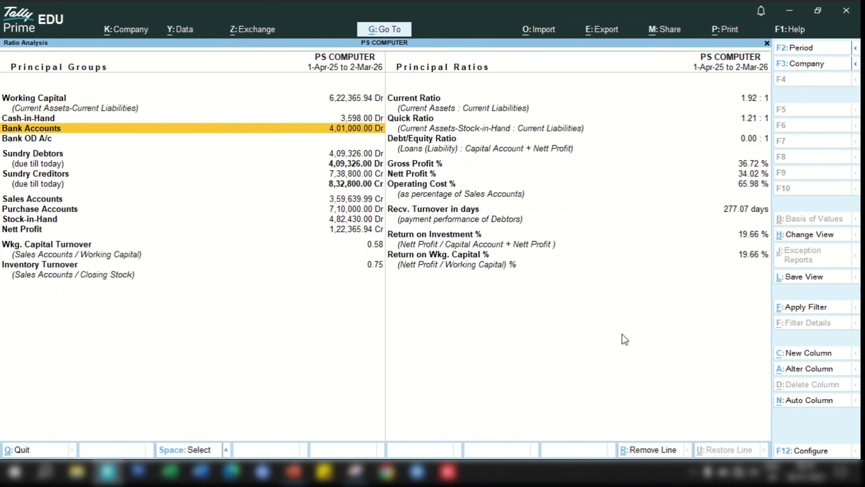
pyautogui.press('Up')
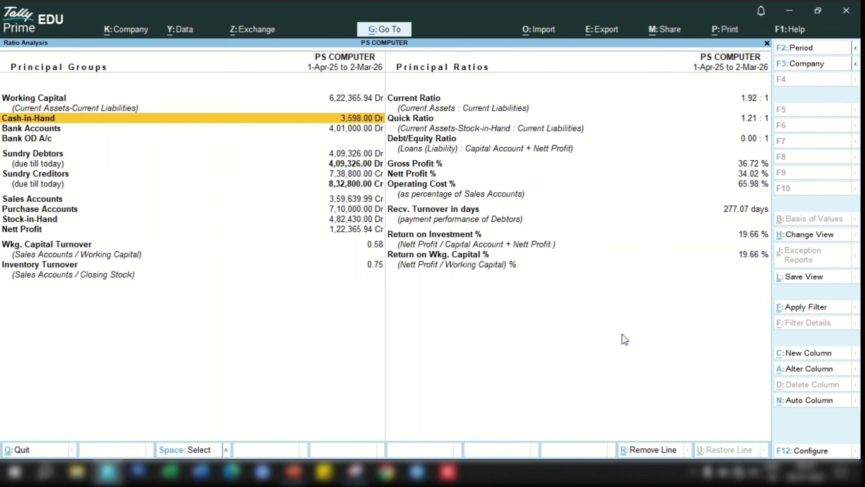
# Inspect the group summary of Sundry Creditors from Ratio Analysis, and return to the Gateway of Tally.
pyautogui.press('Down')
pyautogui.press('Down')
pyautogui.press('Down')
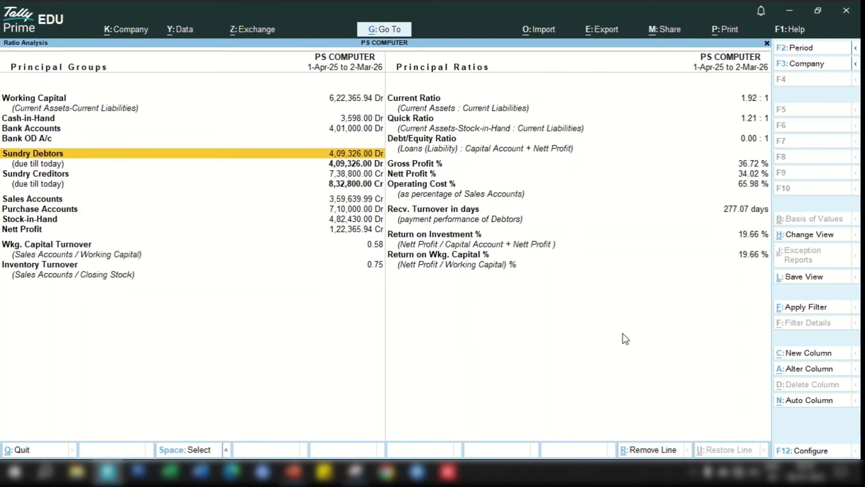
pyautogui.press('Down')
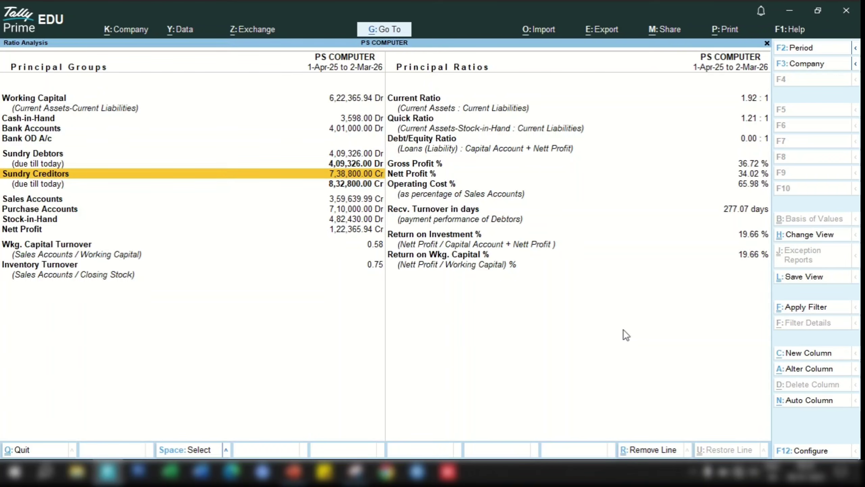
pyautogui.press('Return')
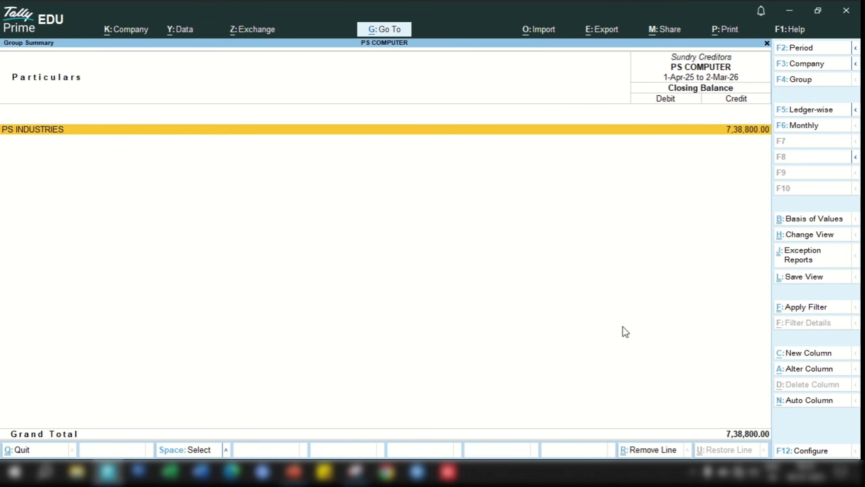
pyautogui.press('Escape')
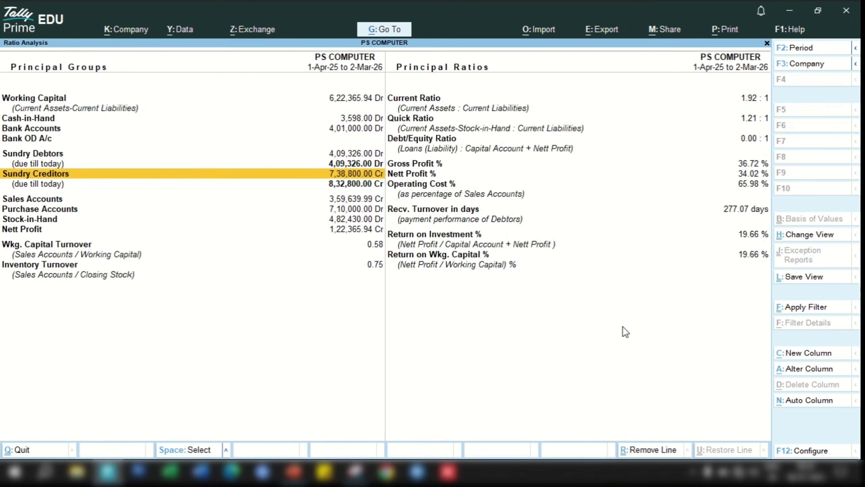
pyautogui.press('Escape')
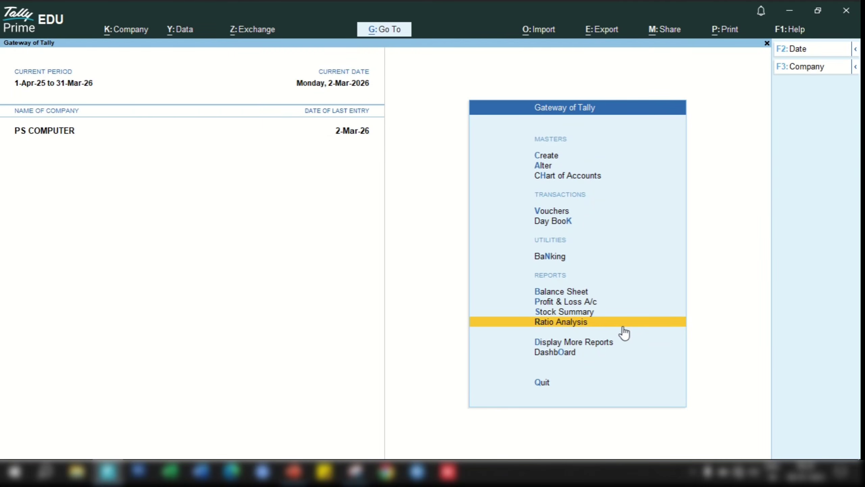
# Open voucher entry from the Gateway of Tally and switch the voucher type to Payment.
pyautogui.press('Up')
pyautogui.press('Up')
pyautogui.press('Up')
pyautogui.press('Up')
pyautogui.press('Up')
pyautogui.press('Up')
pyautogui.press('Return')
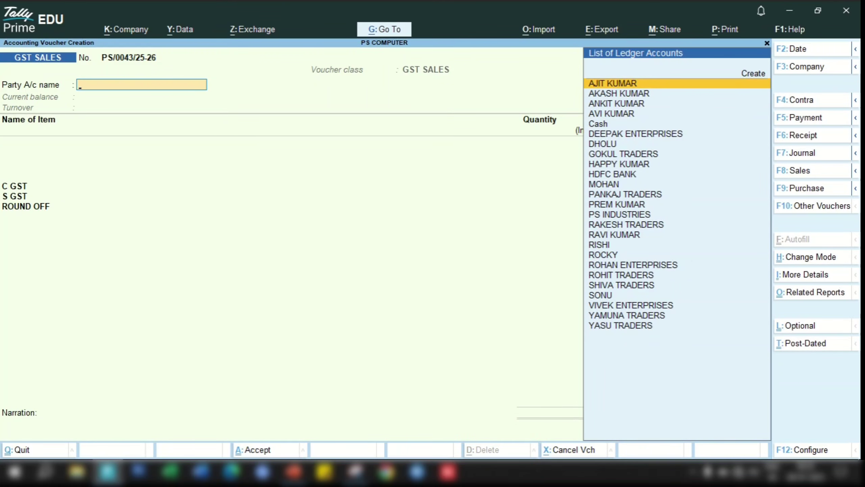
pyautogui.click(802, 117)
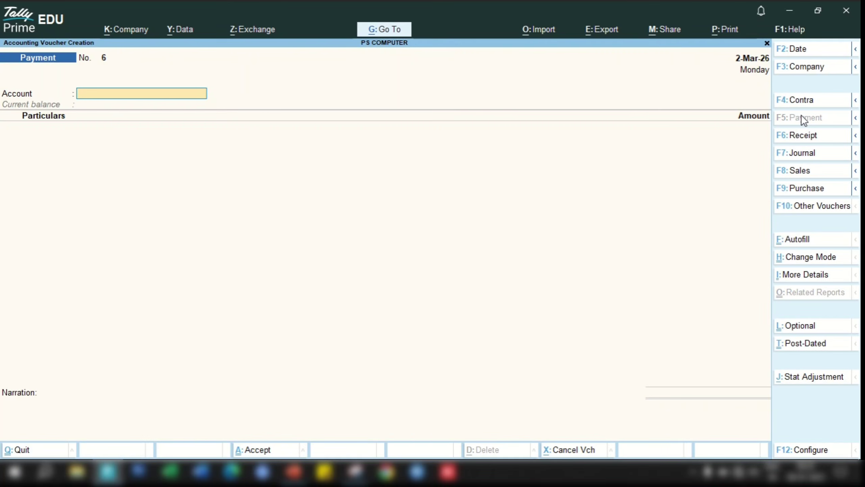
# Enter a payment of 300000 from the HDFC BANK account to PS INDUSTRIES.
pyautogui.write('H')
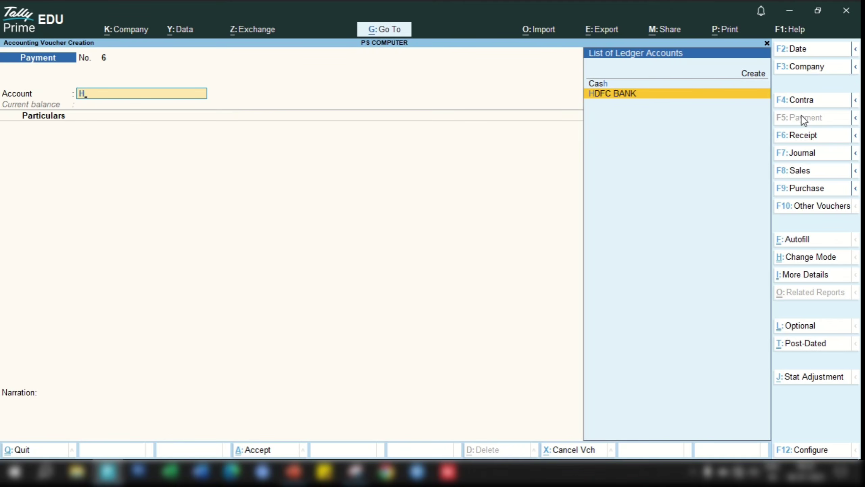
pyautogui.press('Return')
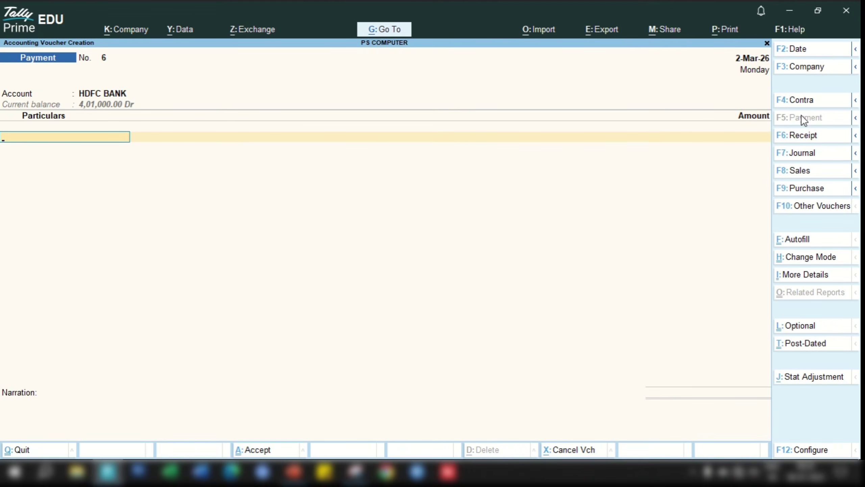
pyautogui.write('Ps')
pyautogui.press('Return')
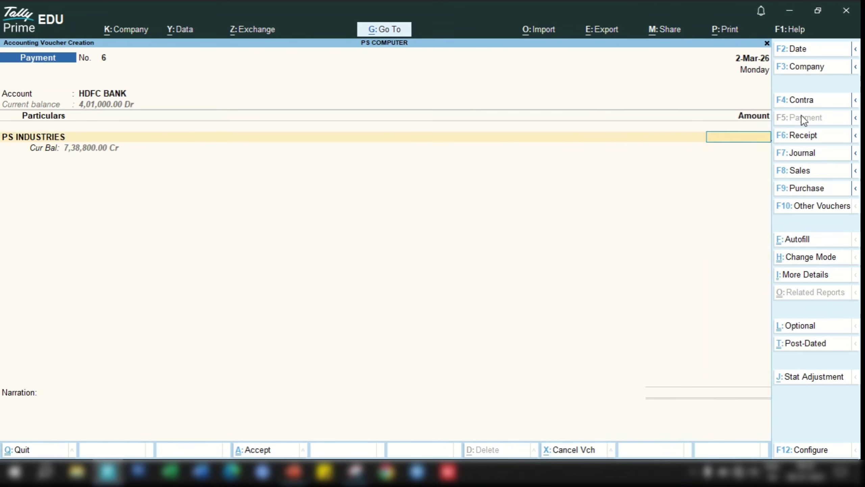
pyautogui.write('300000')
pyautogui.press('Return')
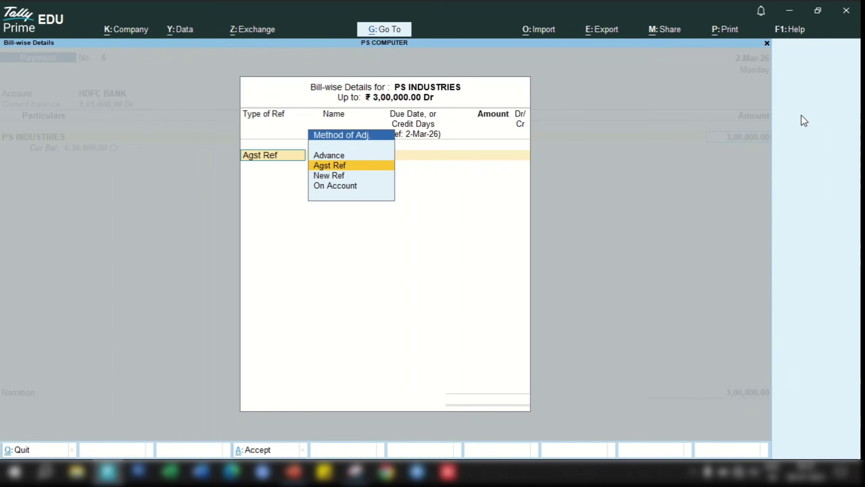
# Allocate the PS INDUSTRIES payment bill-wise as Agst Ref to references 2, 4 and 560, using the suggested amounts.
pyautogui.press('Return')
pyautogui.press('Return')
pyautogui.press('Return')
pyautogui.press('Return')
pyautogui.press('Return')
pyautogui.press('Return')
pyautogui.press('Return')
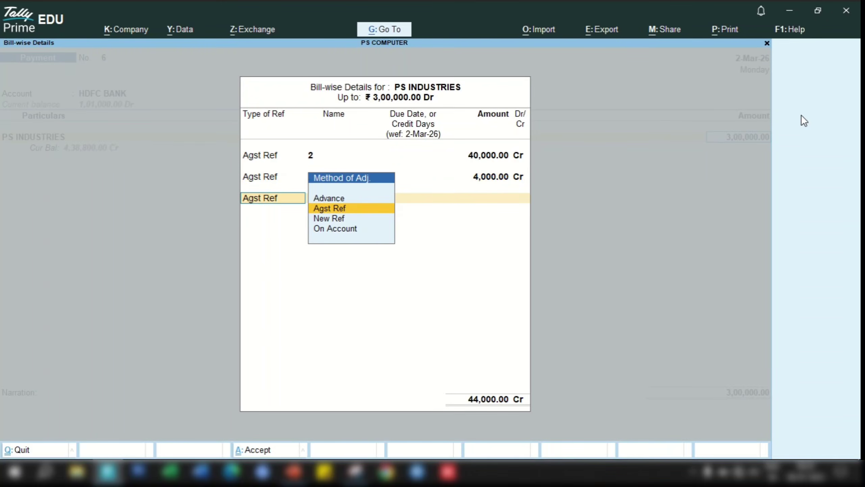
pyautogui.press('Return')
pyautogui.press('Return')
pyautogui.press('Return')
pyautogui.press('Return')
pyautogui.press('Return')
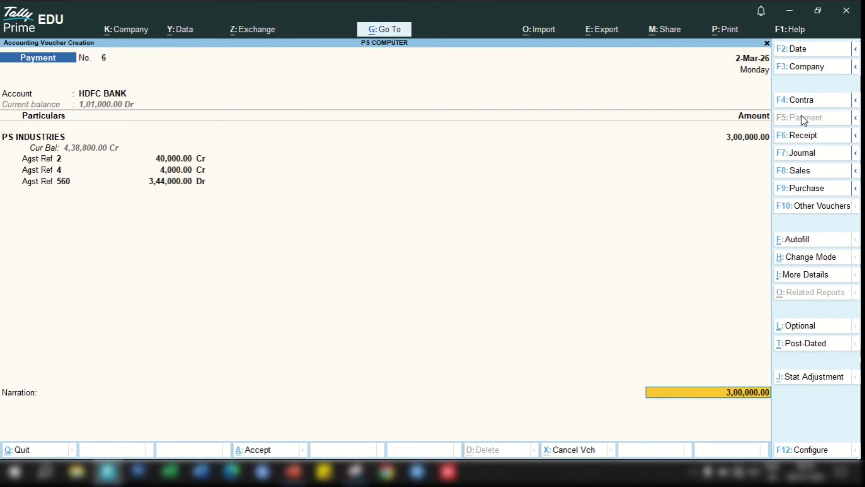
# Accept the payment voucher with an empty narration, and quit voucher creation to the Gateway of Tally.
pyautogui.press('Return')
pyautogui.press('Return')
pyautogui.press('Return')
pyautogui.press('Return')
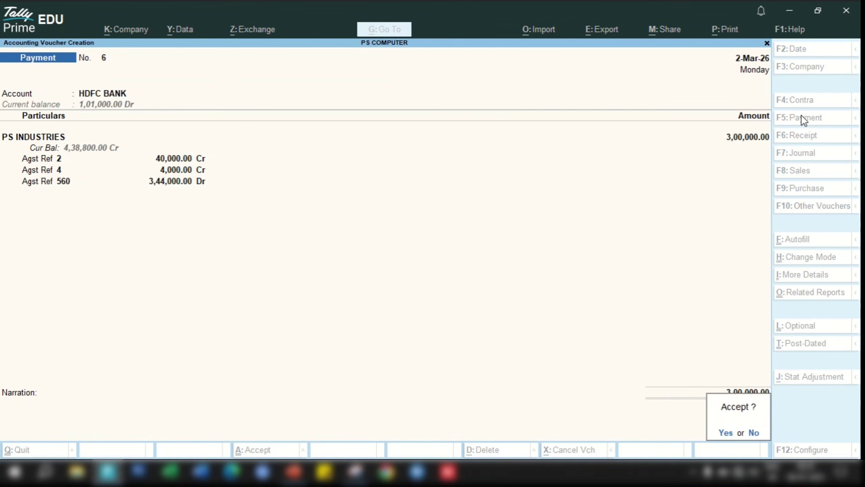
pyautogui.press('Return')
pyautogui.press('Escape')
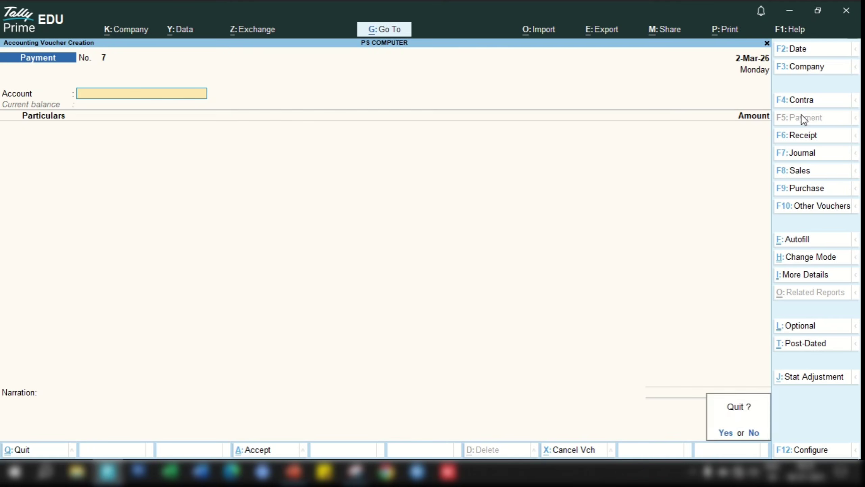
pyautogui.press('Return')
# Open the Ratio Analysis report again from the Gateway of Tally.
pyautogui.press('Down')
pyautogui.press('Down')
pyautogui.press('Down')
pyautogui.press('Down')
pyautogui.press('Down')
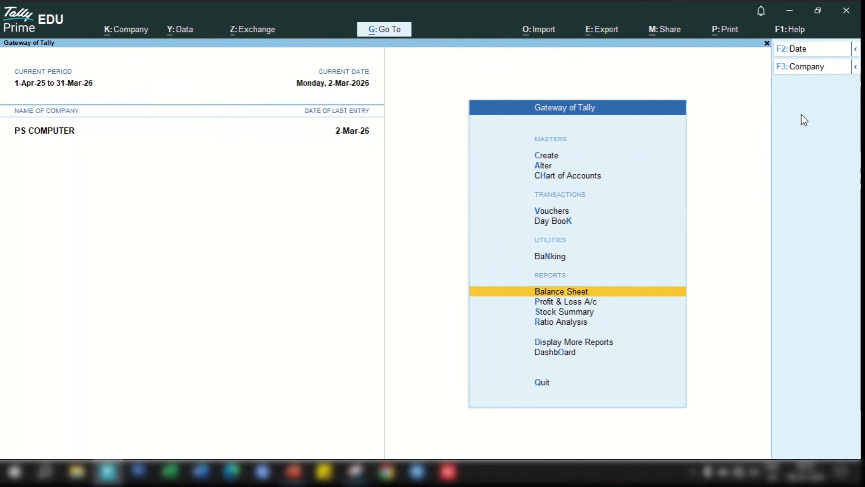
pyautogui.press('Return')
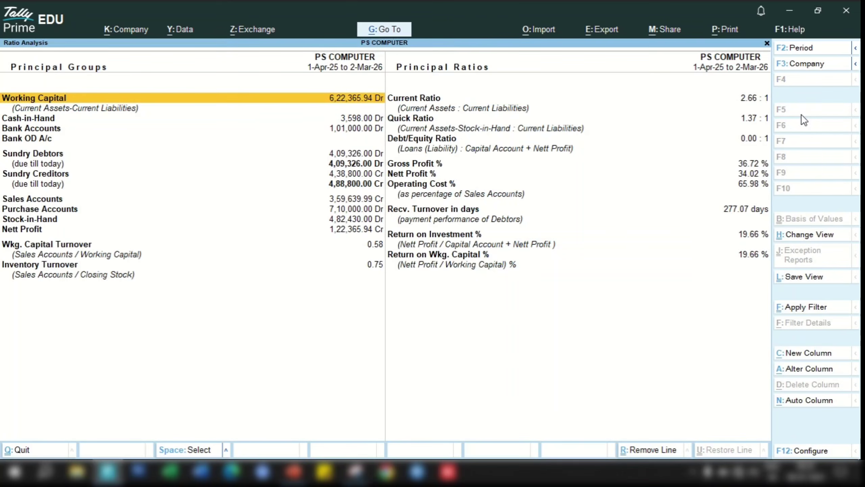
# Review the Sundry Creditors and Sundry Debtors rows in Ratio Analysis, and open the Sundry Debtors group summary.
pyautogui.press('Down')
pyautogui.press('Down')
pyautogui.press('Down')
pyautogui.press('Down')
pyautogui.press('Down')
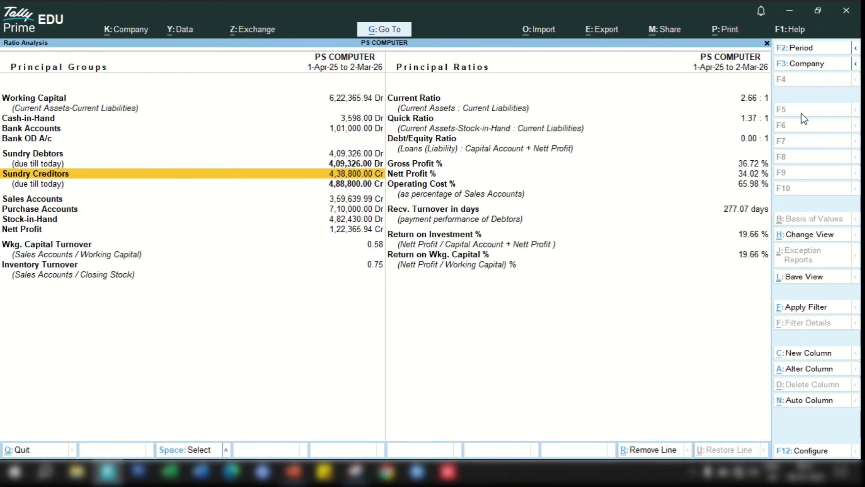
pyautogui.press('Up')
pyautogui.press('Up')
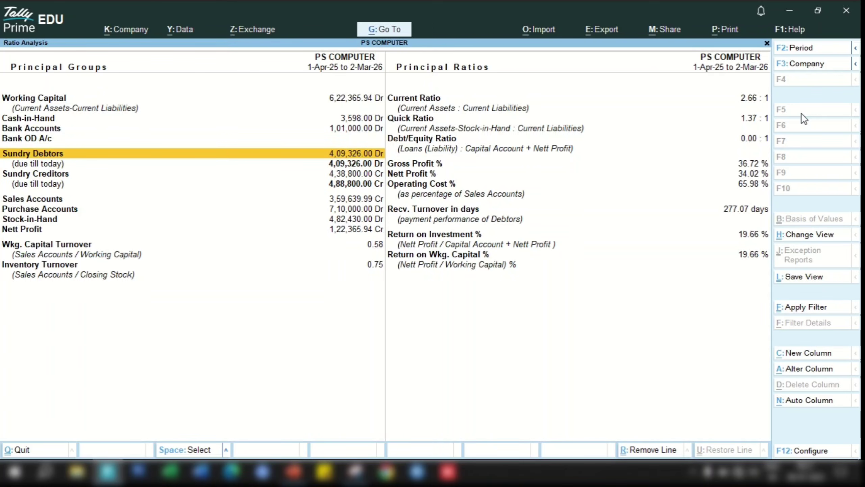
pyautogui.press('Down')
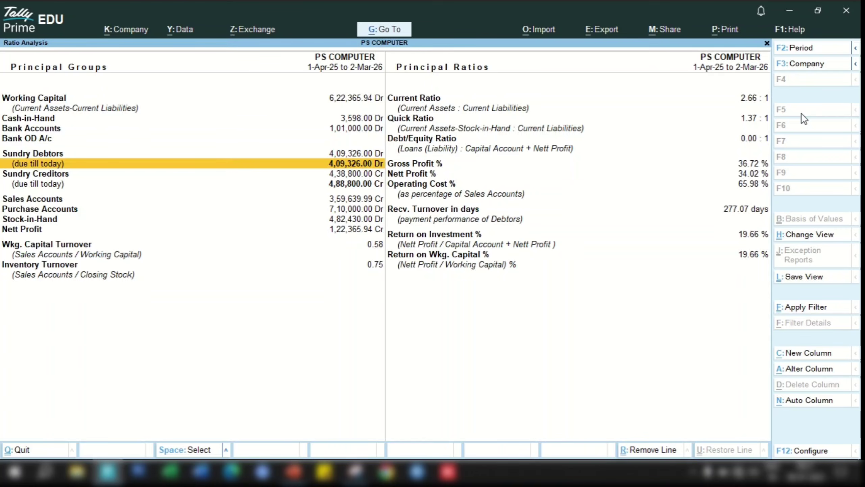
pyautogui.press('Up')
pyautogui.press('Return')
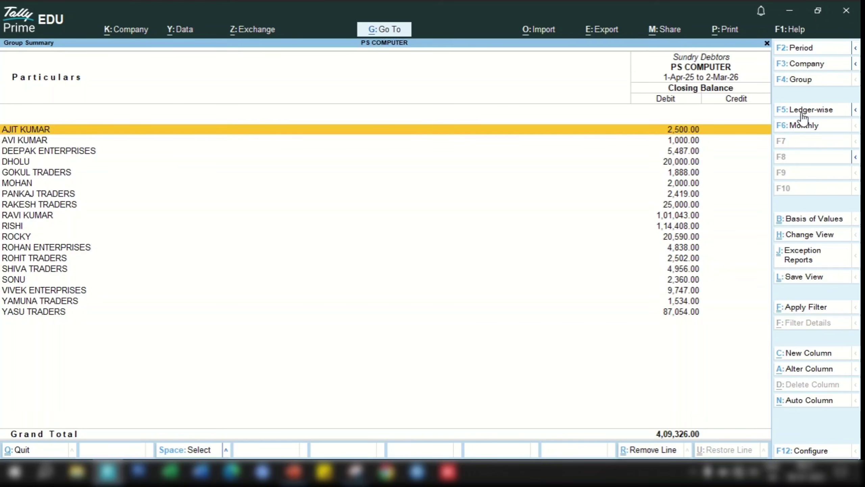
# Inspect the Sundry Debtors group summary's print preview enlarged, and return to the print settings.
pyautogui.hotkey('alt', 'p')
pyautogui.press('Return')
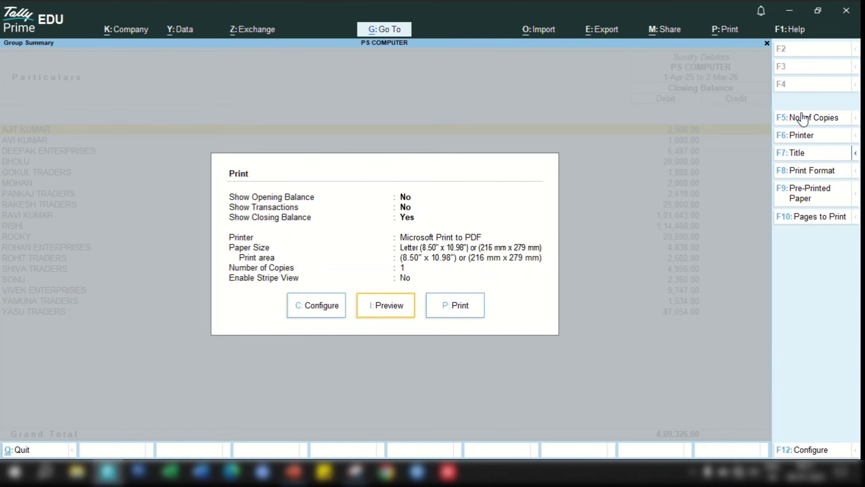
pyautogui.press('i')
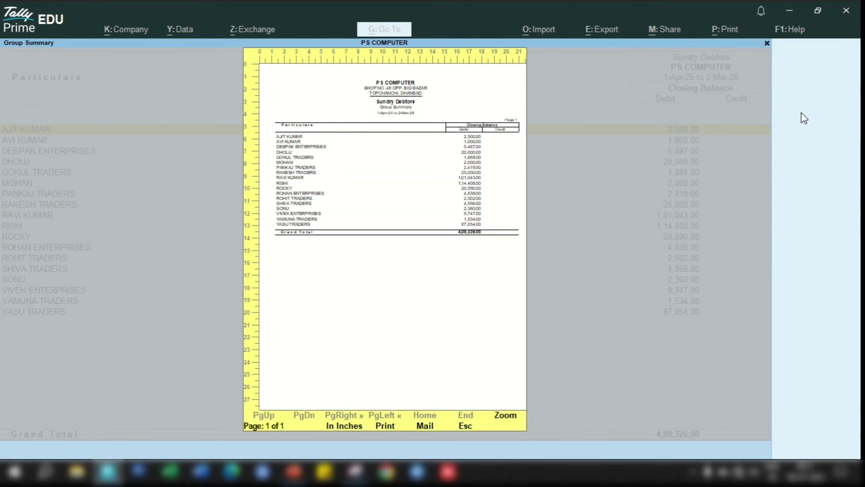
pyautogui.press('Return')
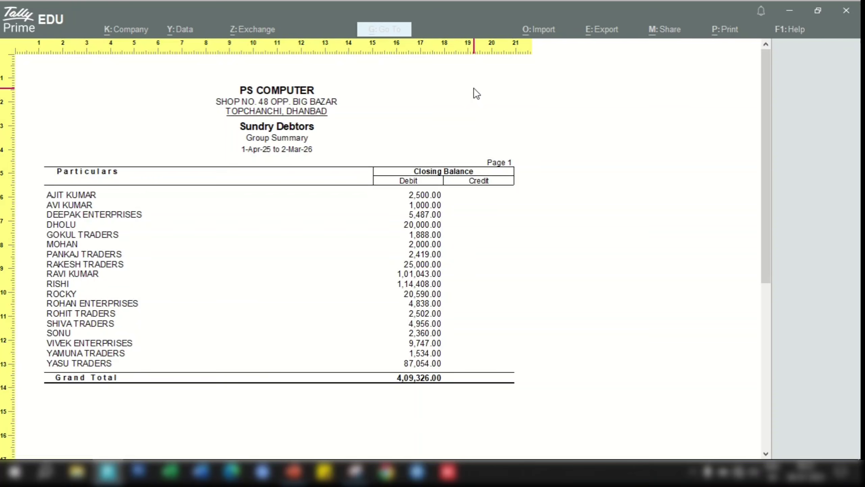
pyautogui.press('Escape')
pyautogui.press('Escape')
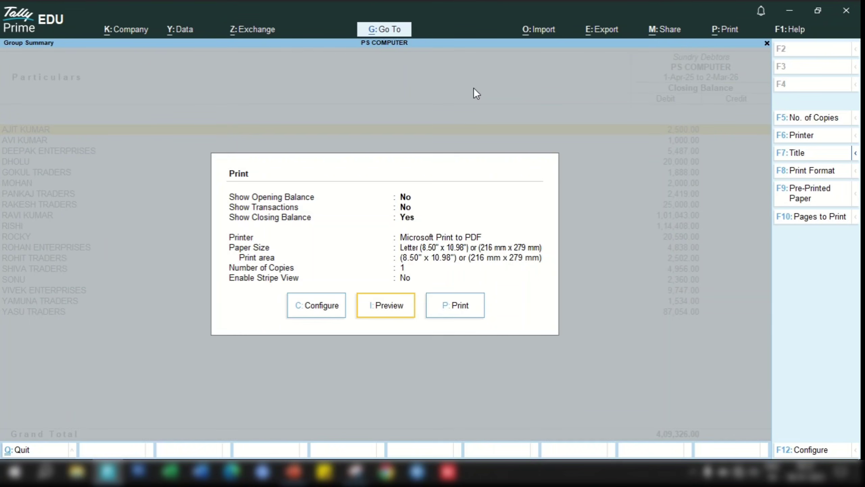
# Set Enable Stripe View to Yes for the Sundry Debtors printout, and show its enlarged print preview.
pyautogui.write('cStri')
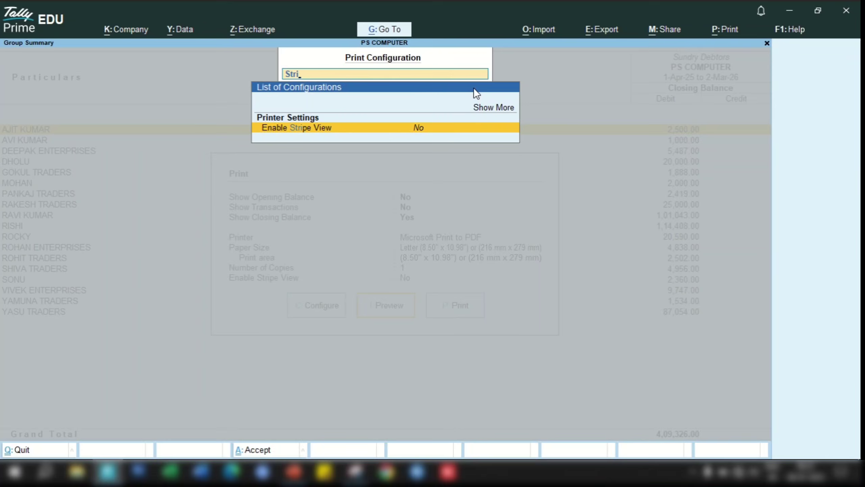
pyautogui.press('Return')
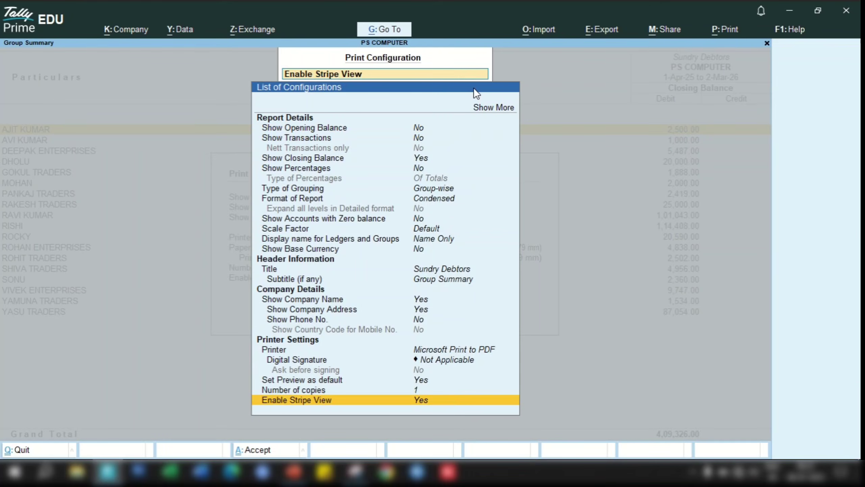
pyautogui.hotkey('ctrl', 'a')
pyautogui.press('i')
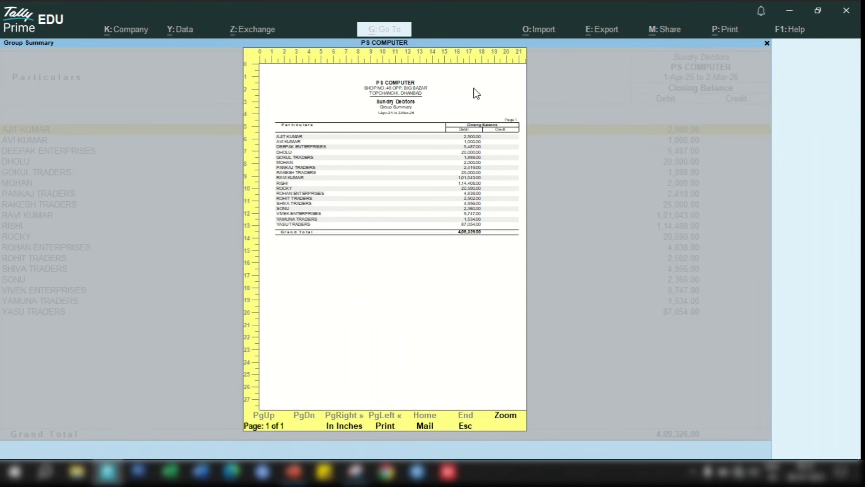
pyautogui.press('Return')
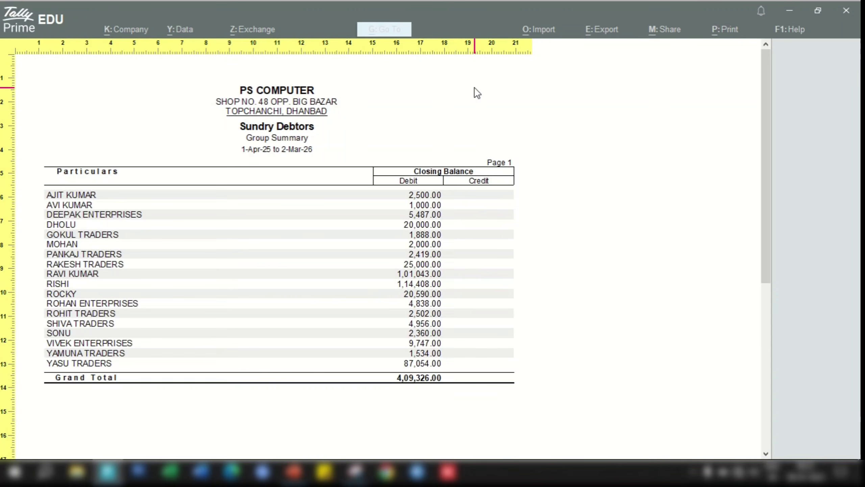